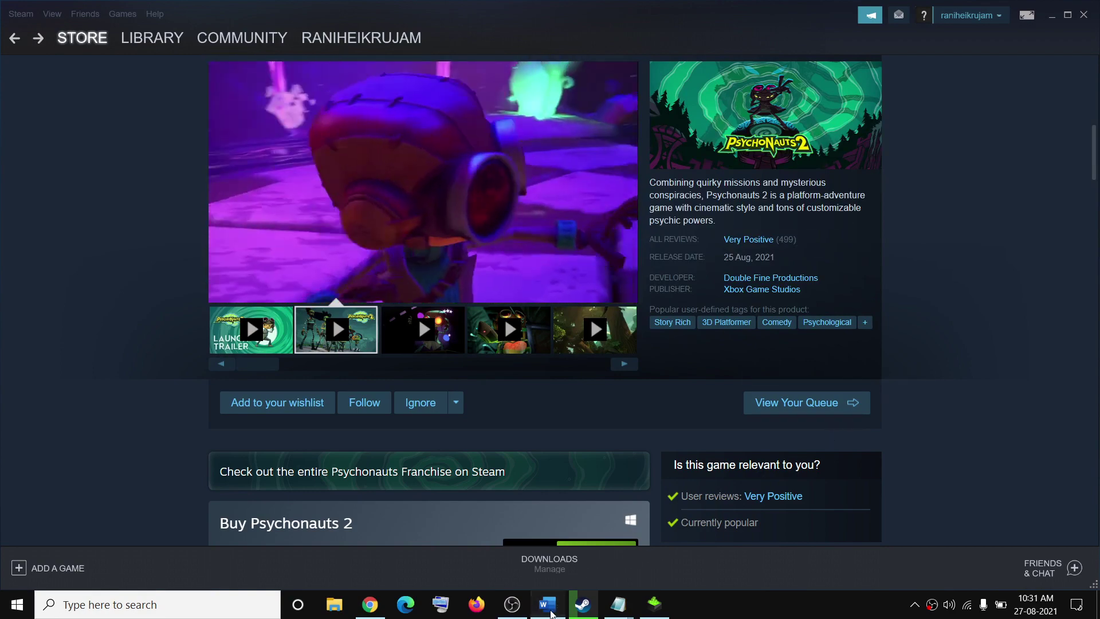
Step: Check the Word crash-fix guide's -dx11 tip, then return to Steam's game library home
left_click(547, 604)
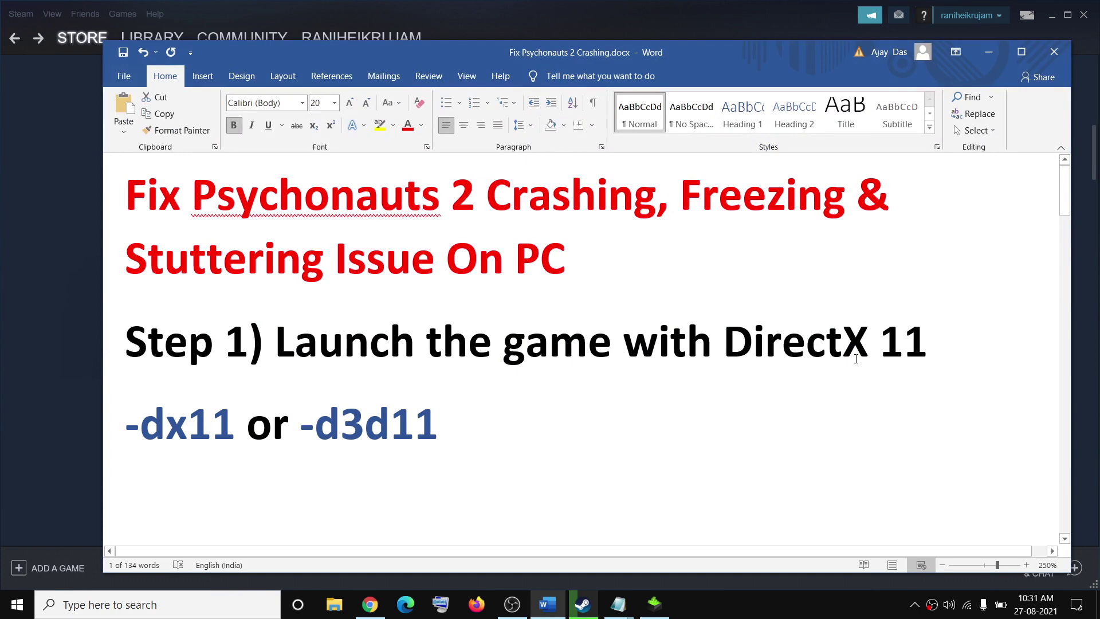
left_click(482, 20)
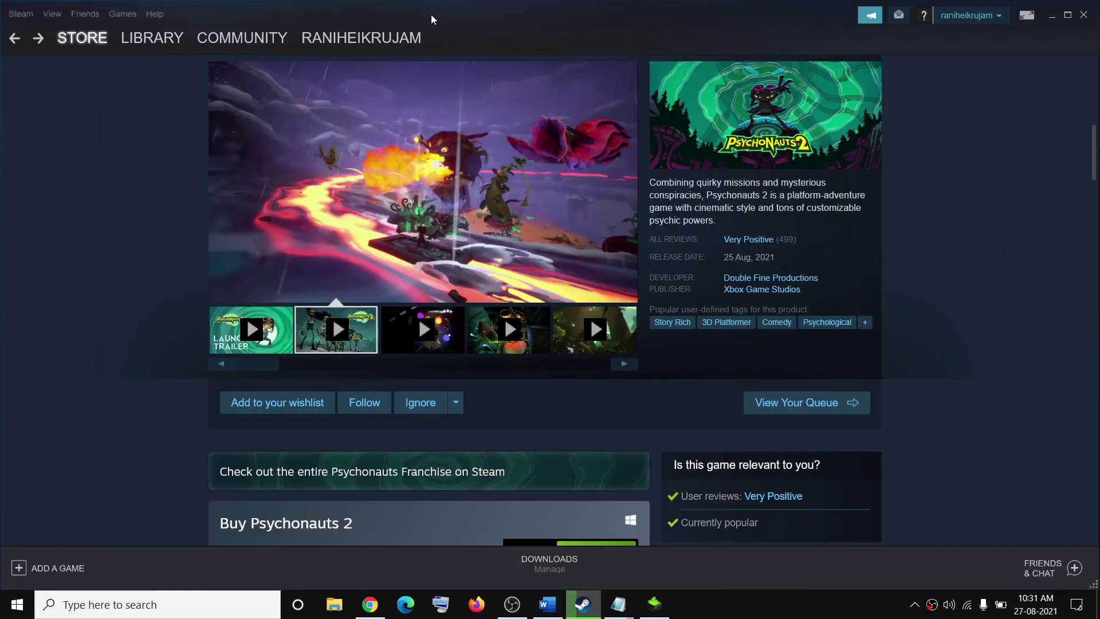
left_click(149, 35)
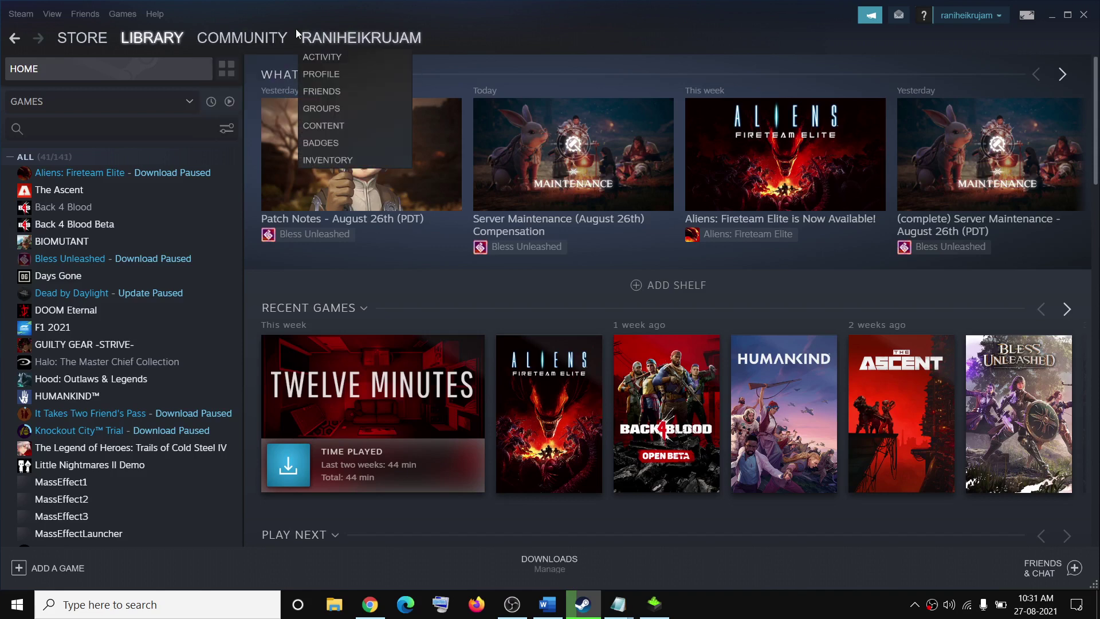
Step: Open Aliens: Fireteam Elite's properties and enter -dx11 as its launch option
right_click(165, 173)
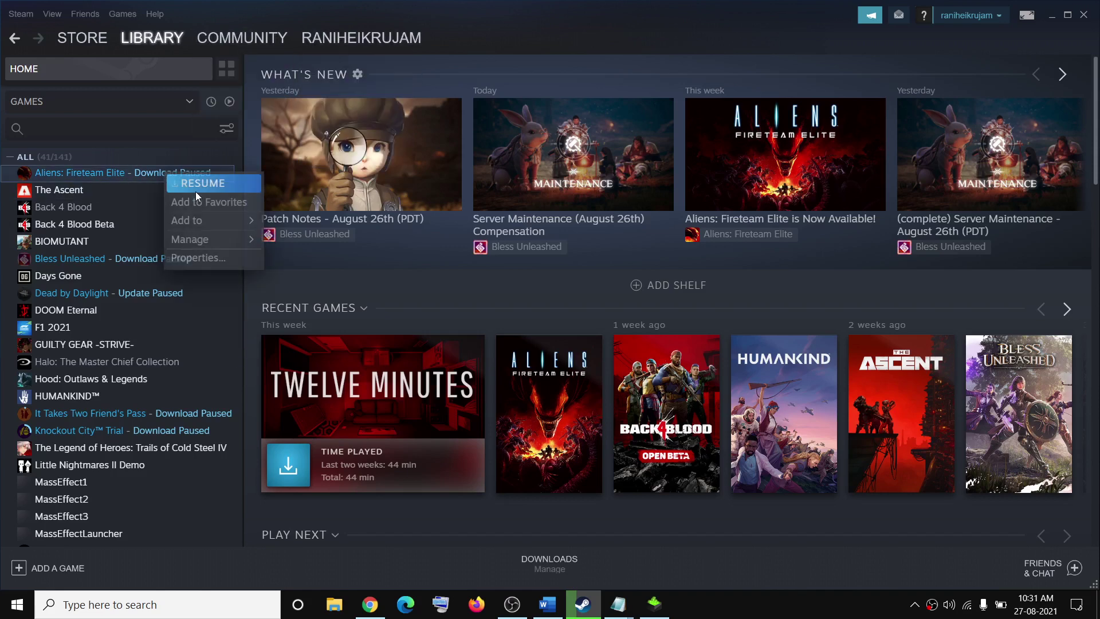
left_click(190, 257)
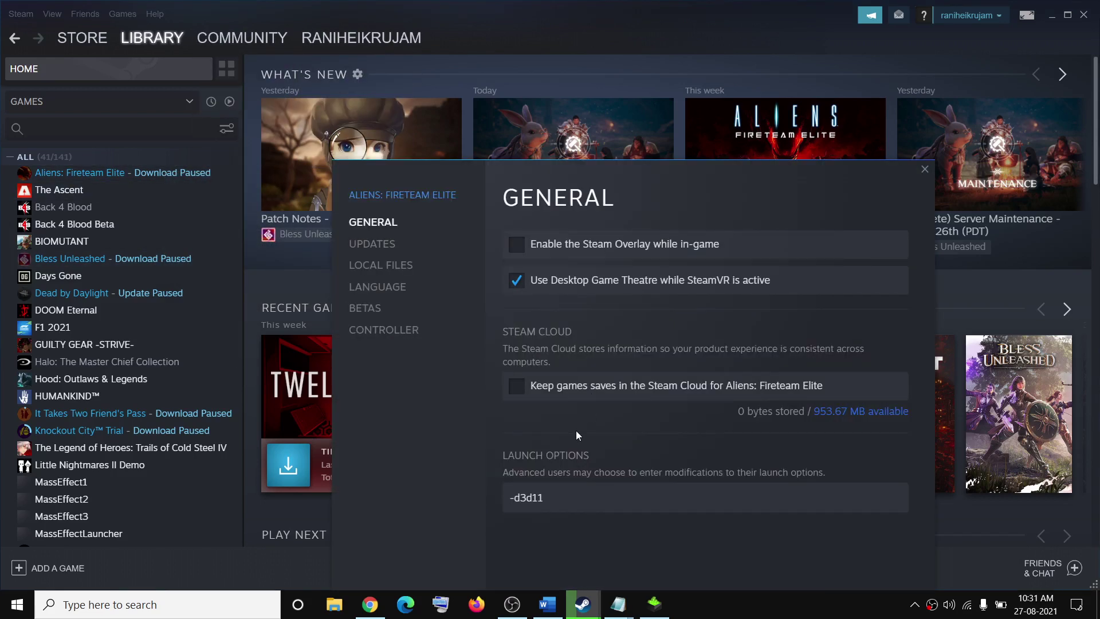
left_click_drag(554, 498, 478, 496)
type("-dx11")
double_click(531, 503)
Step: Copy -d3d11 from the Word guide and paste it over the launch option
left_click(547, 605)
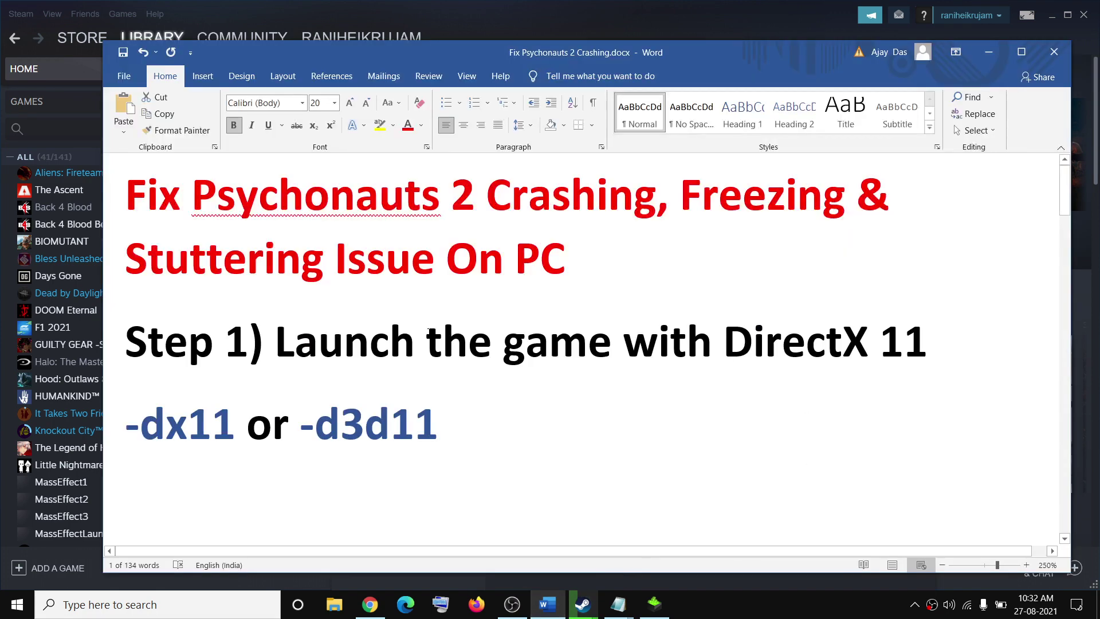
left_click_drag(302, 425, 438, 430)
key("ctrl+c")
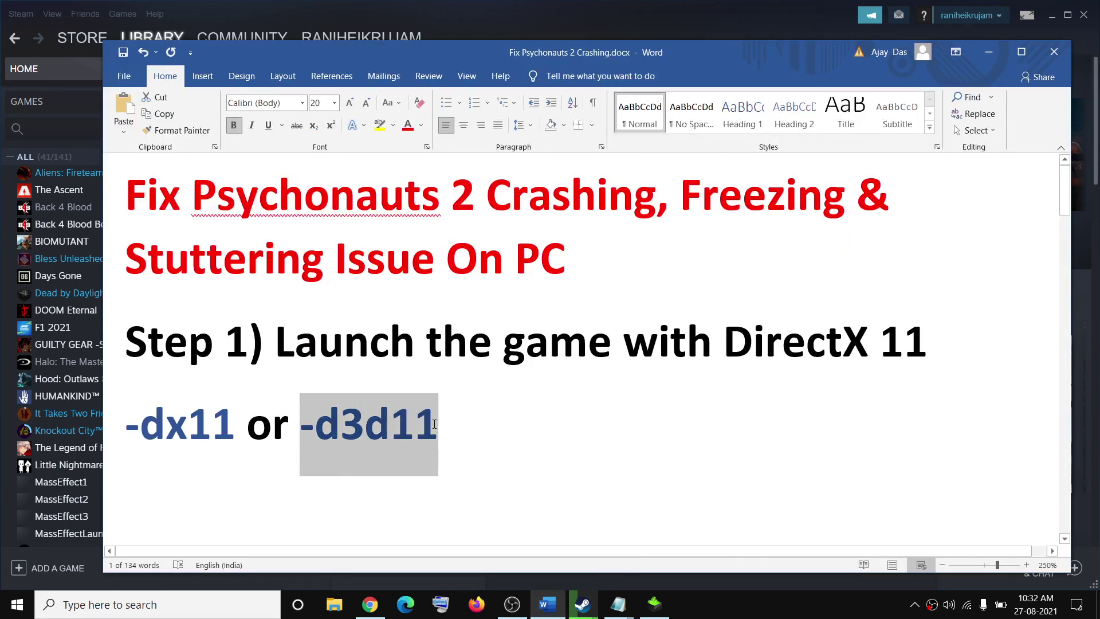
left_click(993, 54)
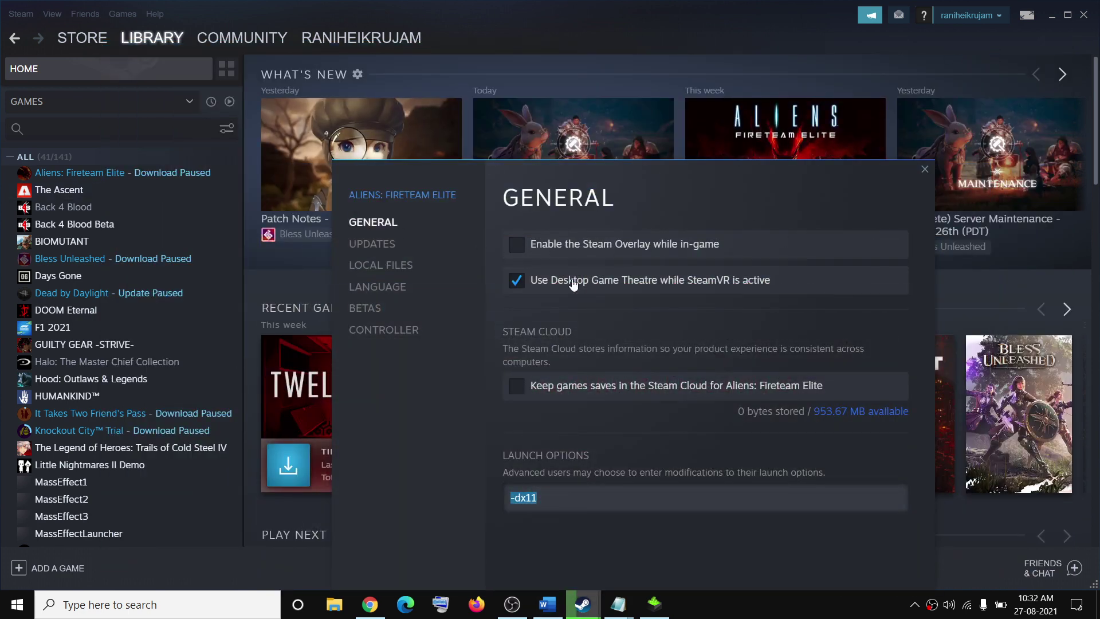
left_click(557, 499)
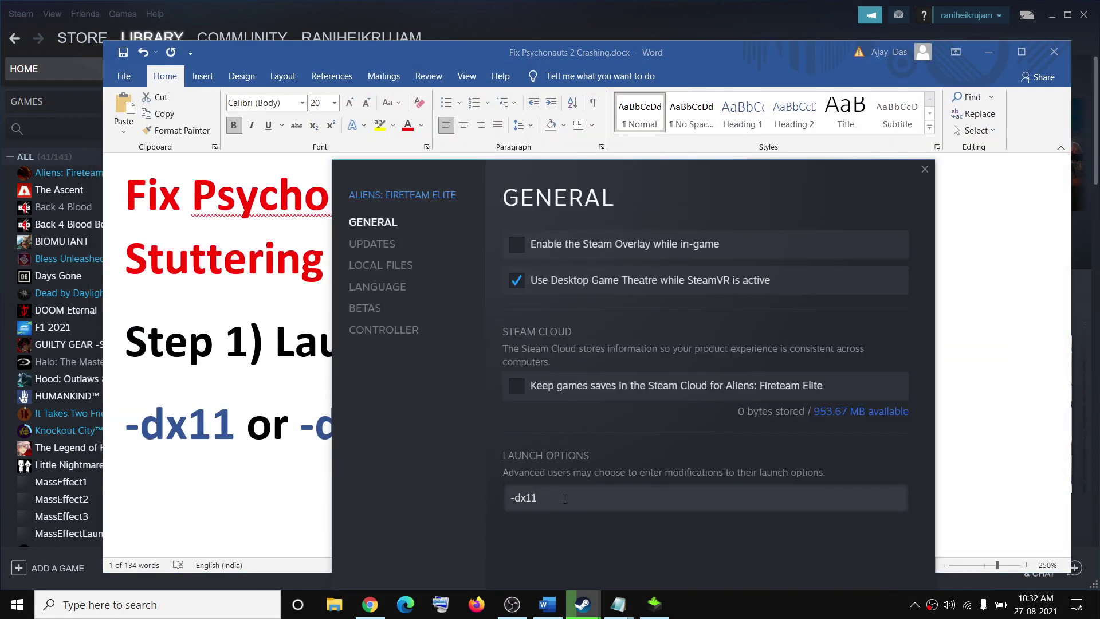
key("ctrl+a")
key("ctrl+v")
key("ctrl+a")
Step: Close the game properties and select the NVIDIA driver link in the guide's Step 2
left_click(924, 170)
scroll(521, 398, "down", 5)
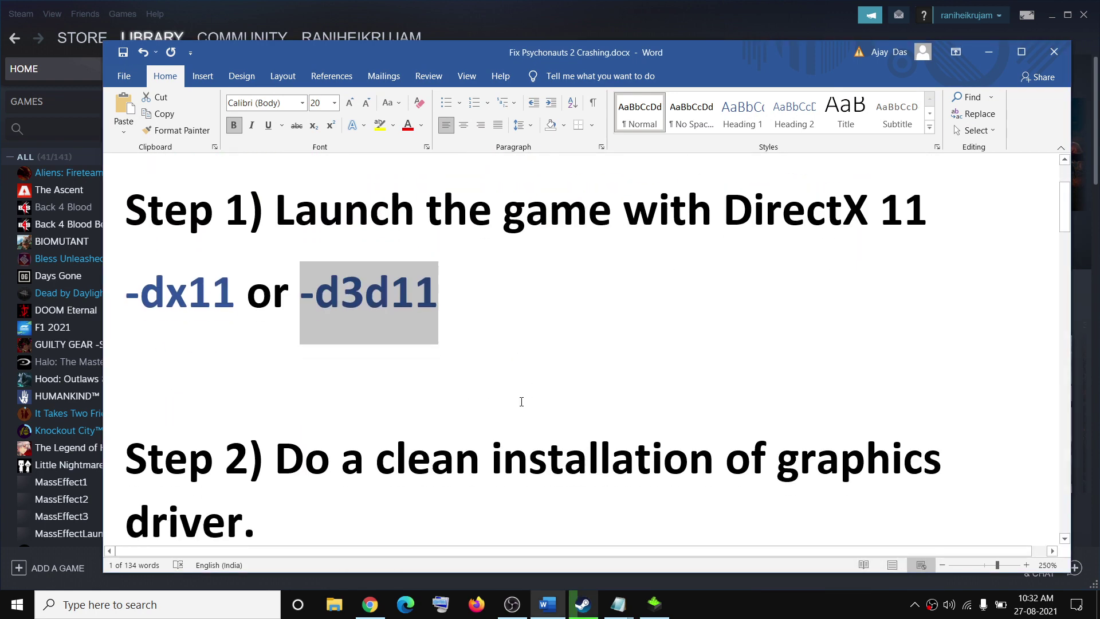
scroll(521, 402, "down", 2)
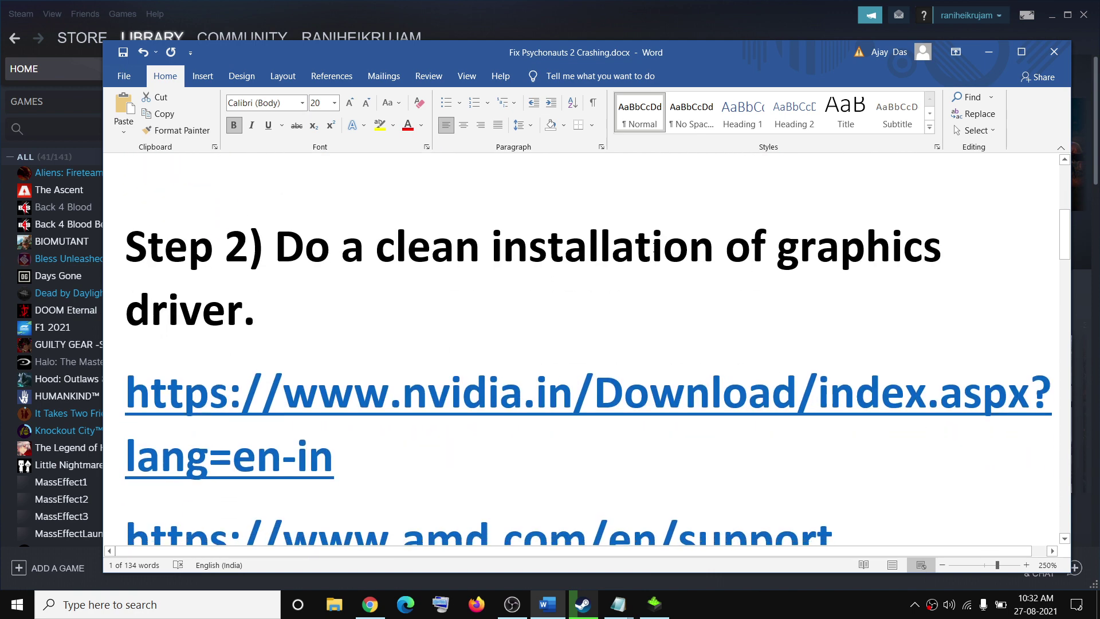
scroll(391, 346, "down", 2)
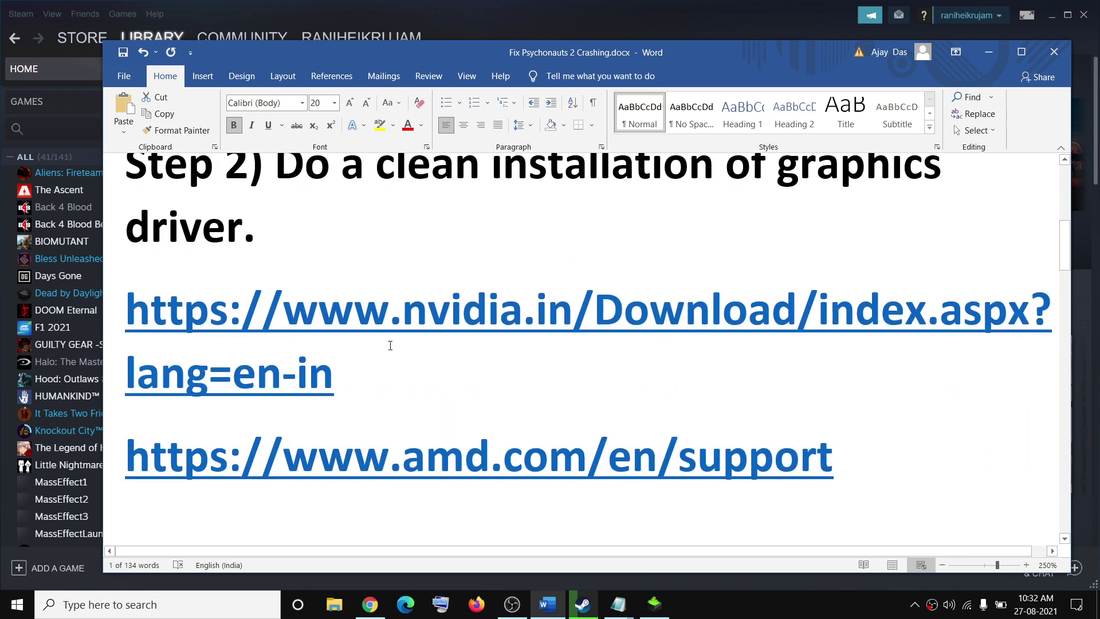
triple_click(310, 348)
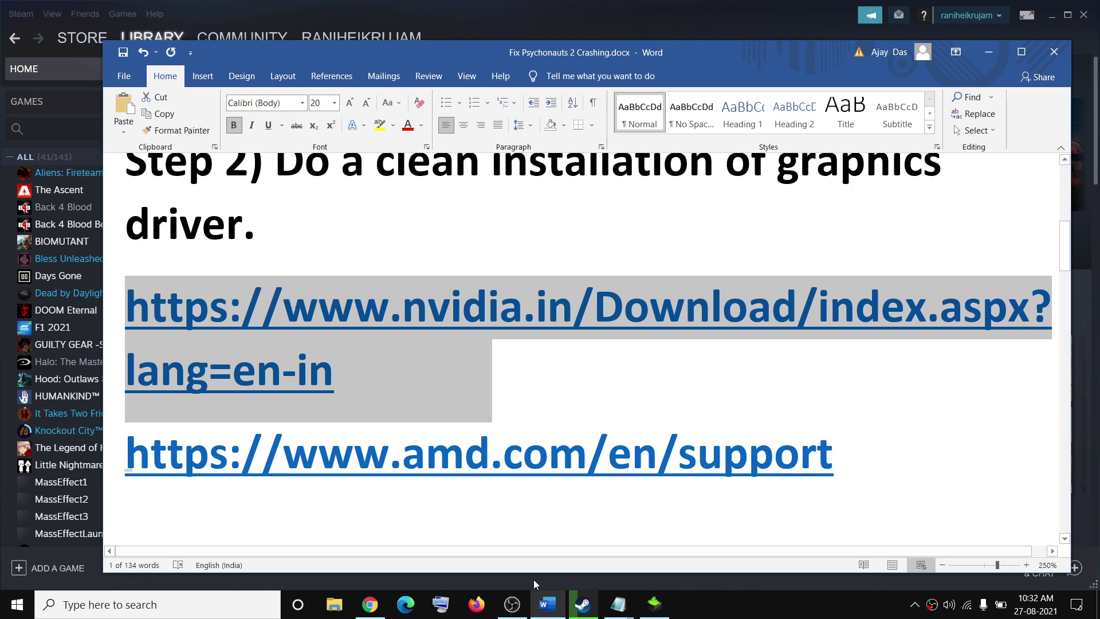
Step: Search NVIDIA for the GeForce GTX 1050 Windows 10 64-bit driver, finding Game Ready 471.68
left_click(378, 609)
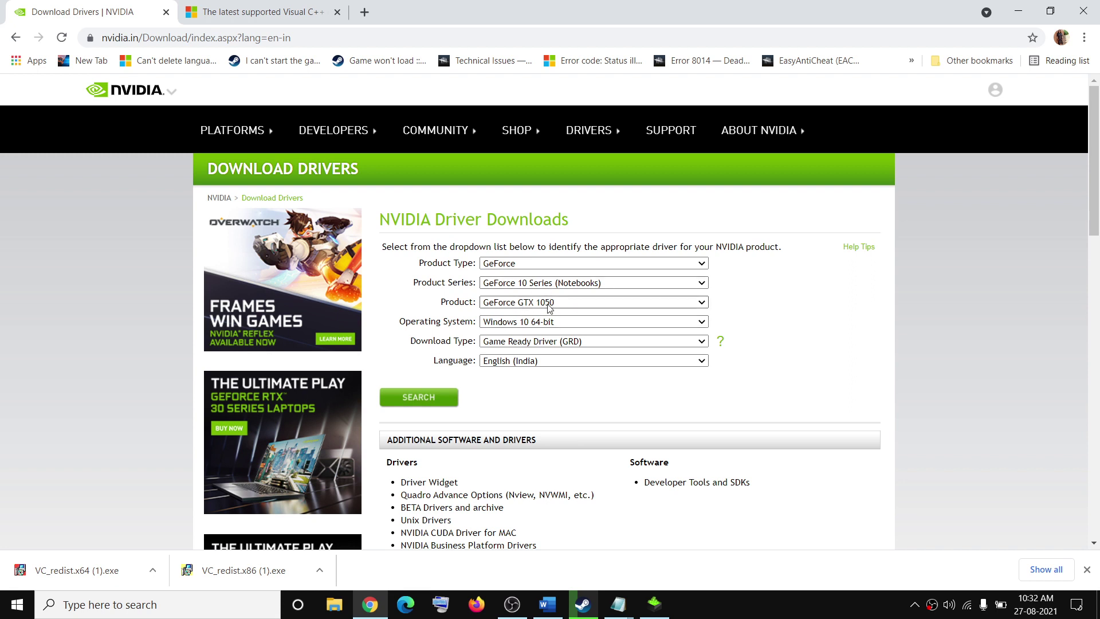
left_click(420, 401)
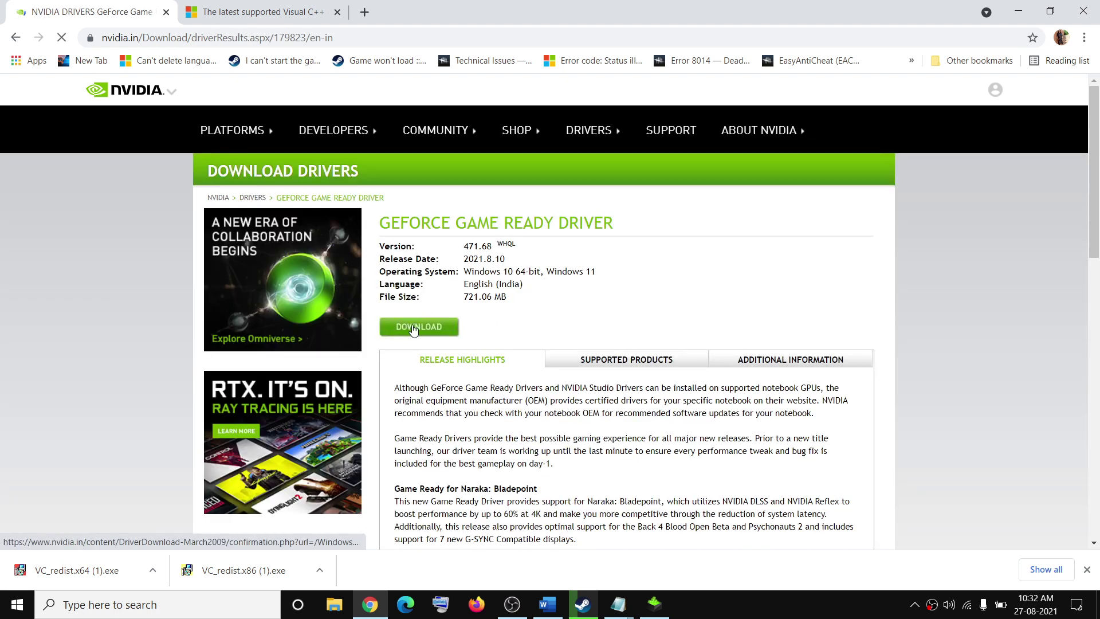
left_click(654, 604)
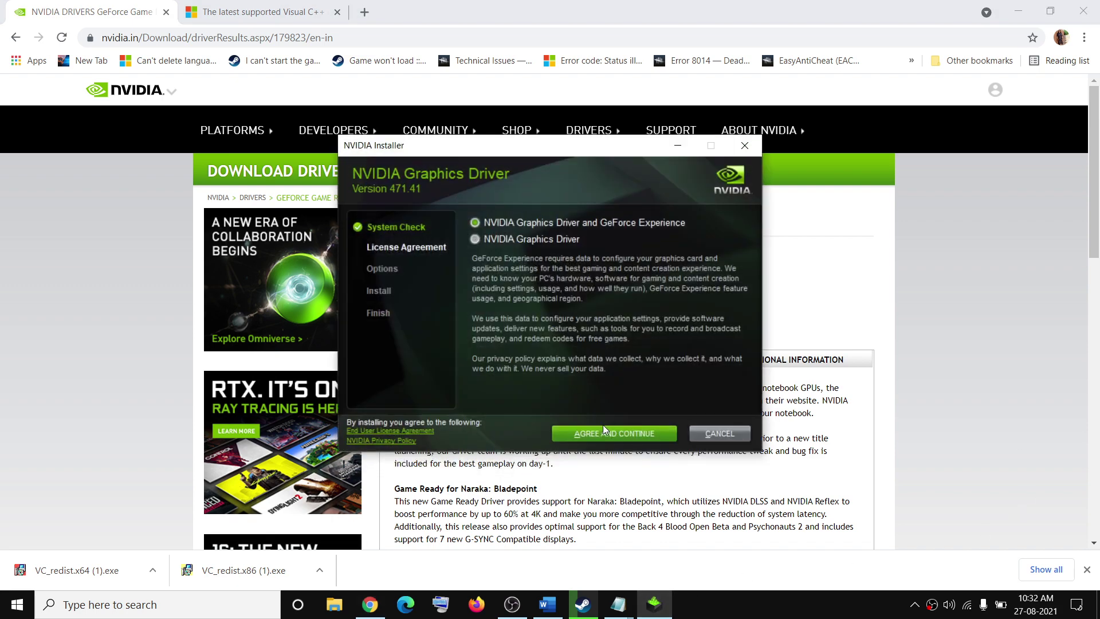
Step: Accept the NVIDIA licence, choose a Custom (Advanced) clean installation, then minimize the installer
left_click(604, 432)
left_click(477, 305)
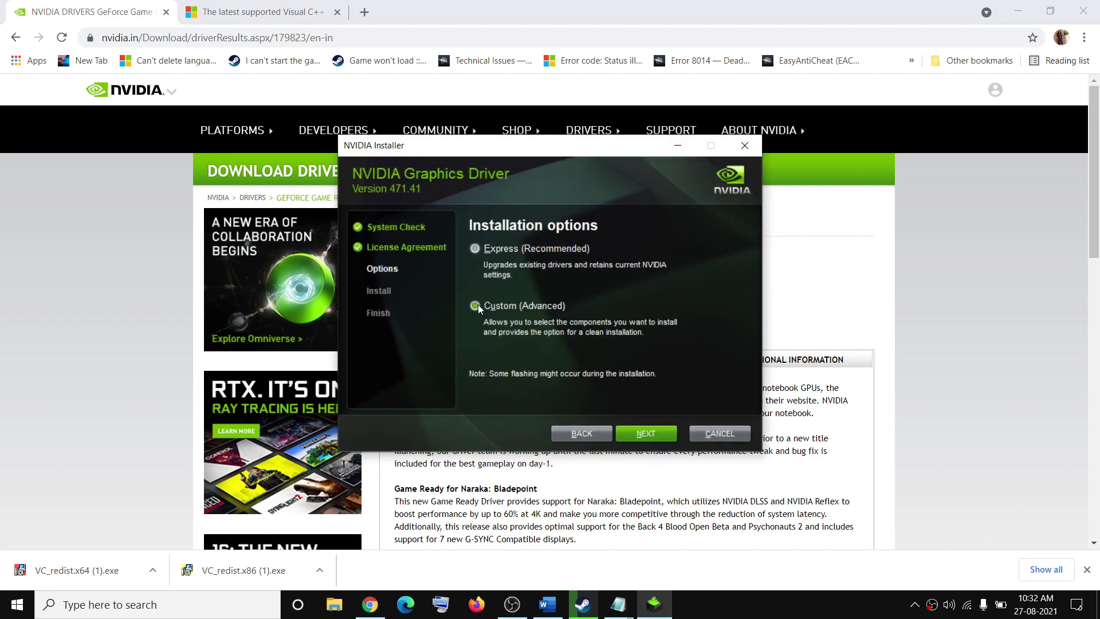
left_click(652, 434)
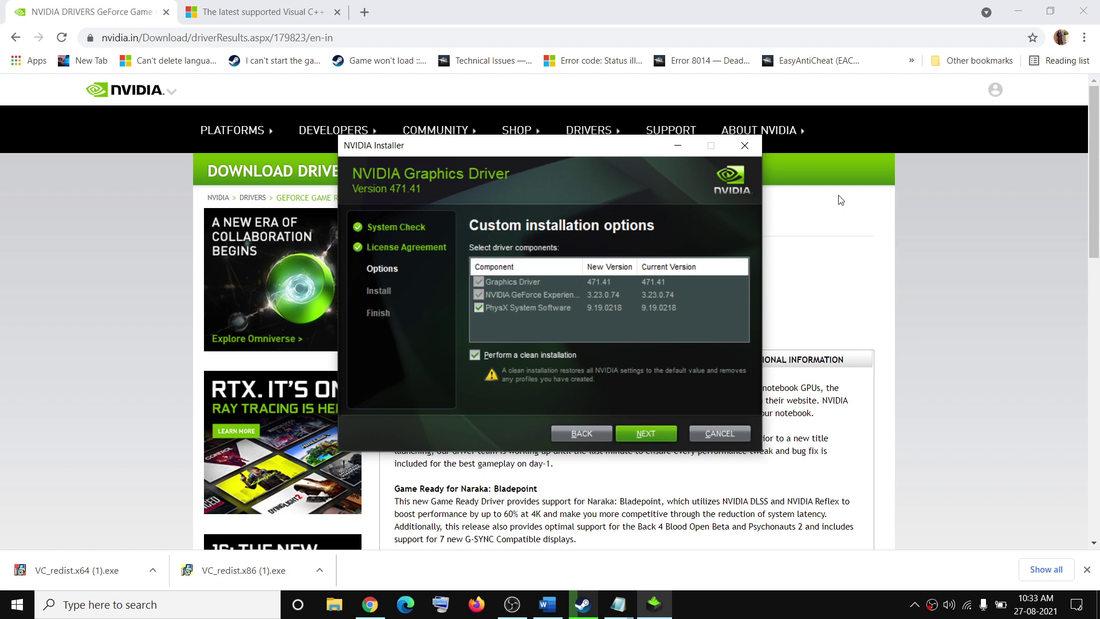
left_click(841, 288)
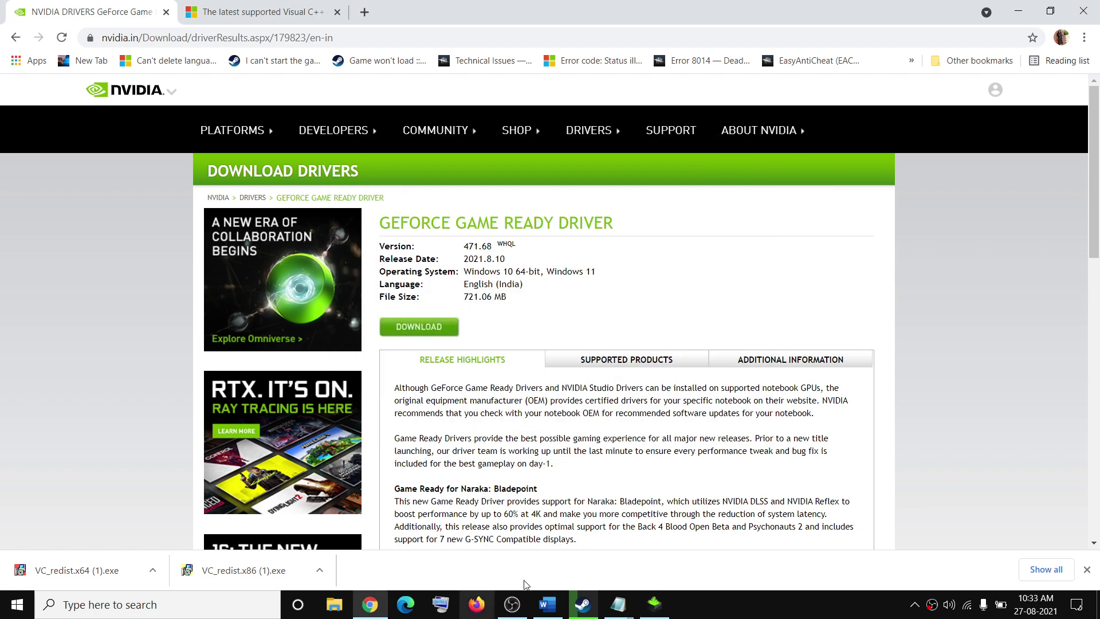
Step: Highlight Windows Security in the guide's Step 3, then launch Windows Settings from Start
left_click(547, 604)
scroll(337, 389, "down", 3)
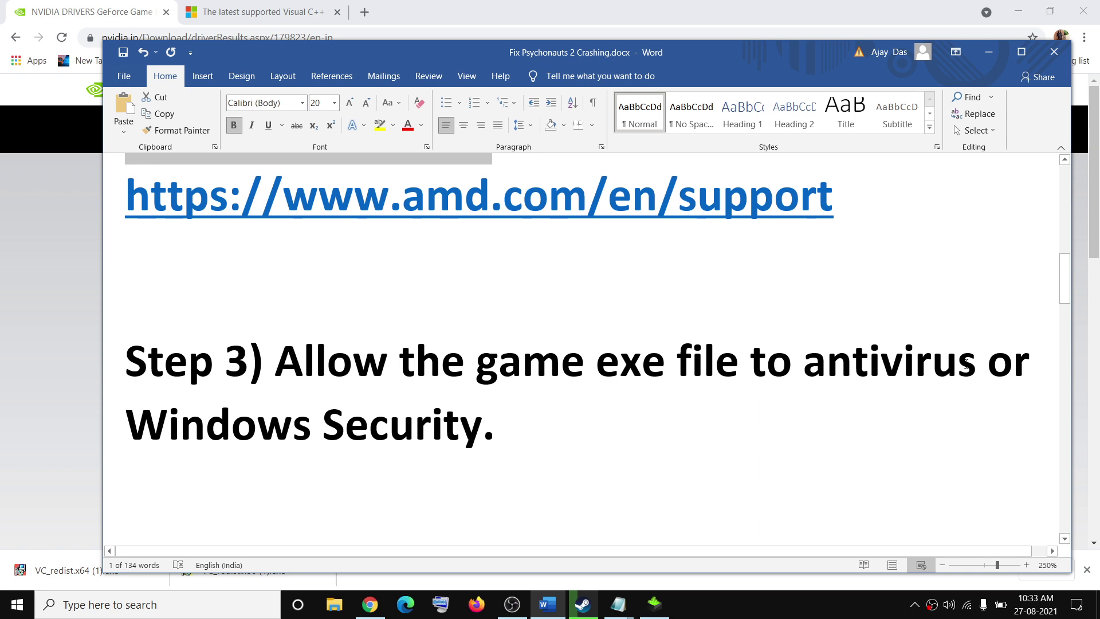
left_click_drag(967, 362, 597, 364)
left_click_drag(153, 417, 482, 427)
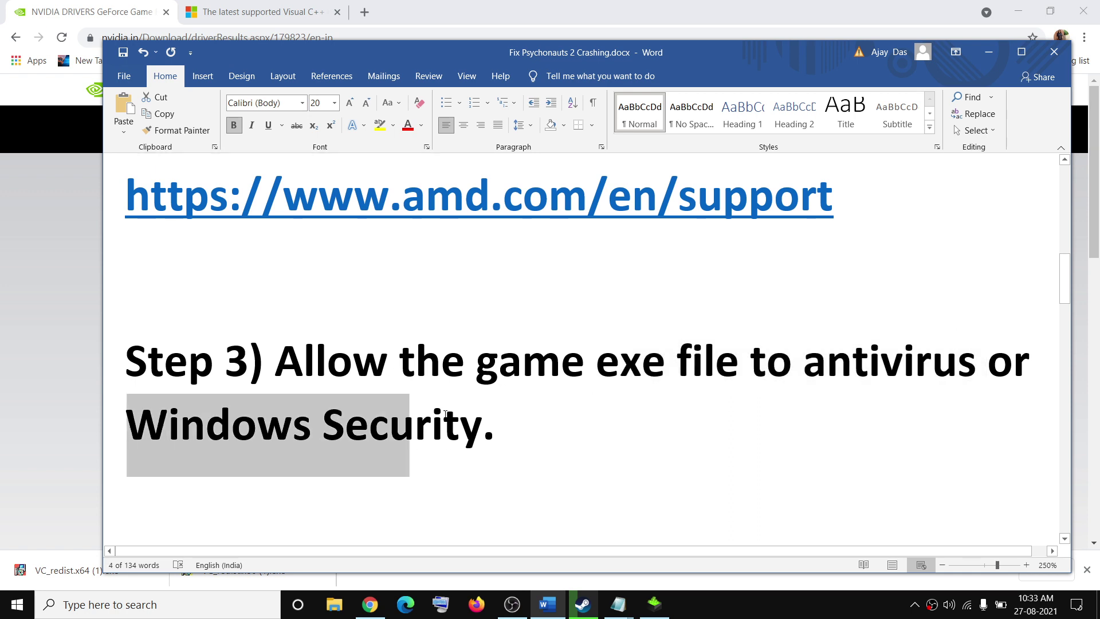
left_click(26, 605)
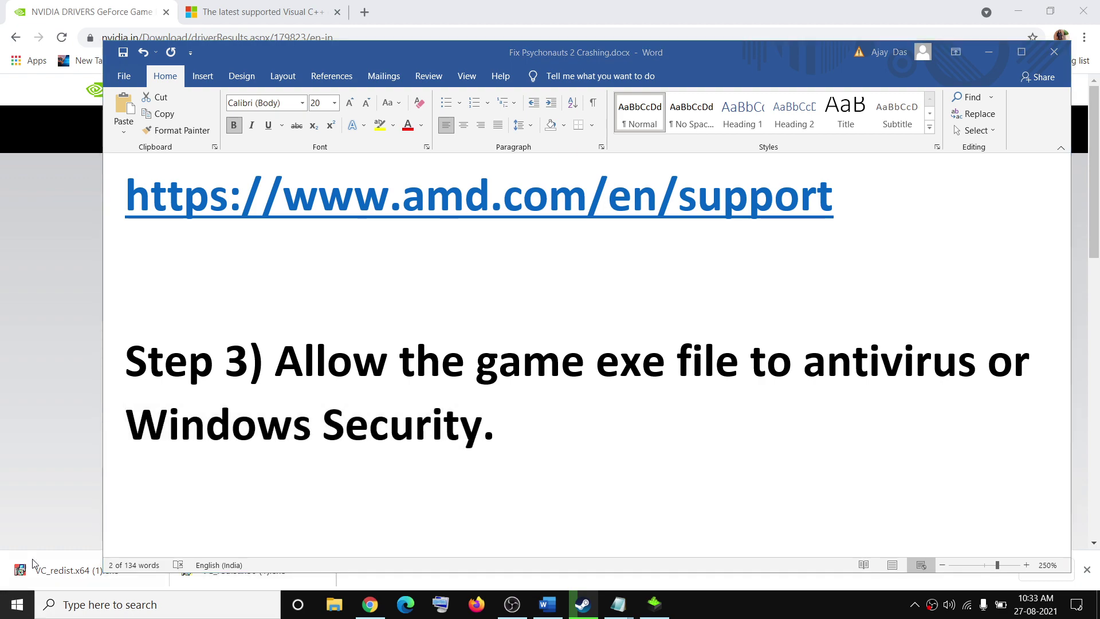
left_click(39, 540)
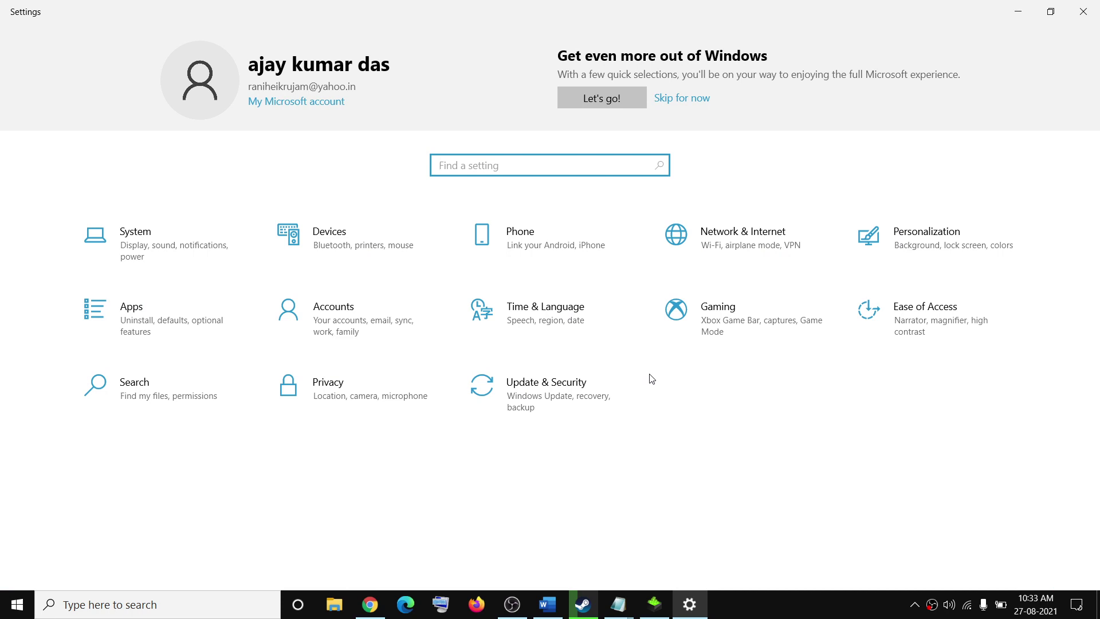
Step: Go to Update & Security > Windows Security and open Virus & threat protection
left_click(554, 400)
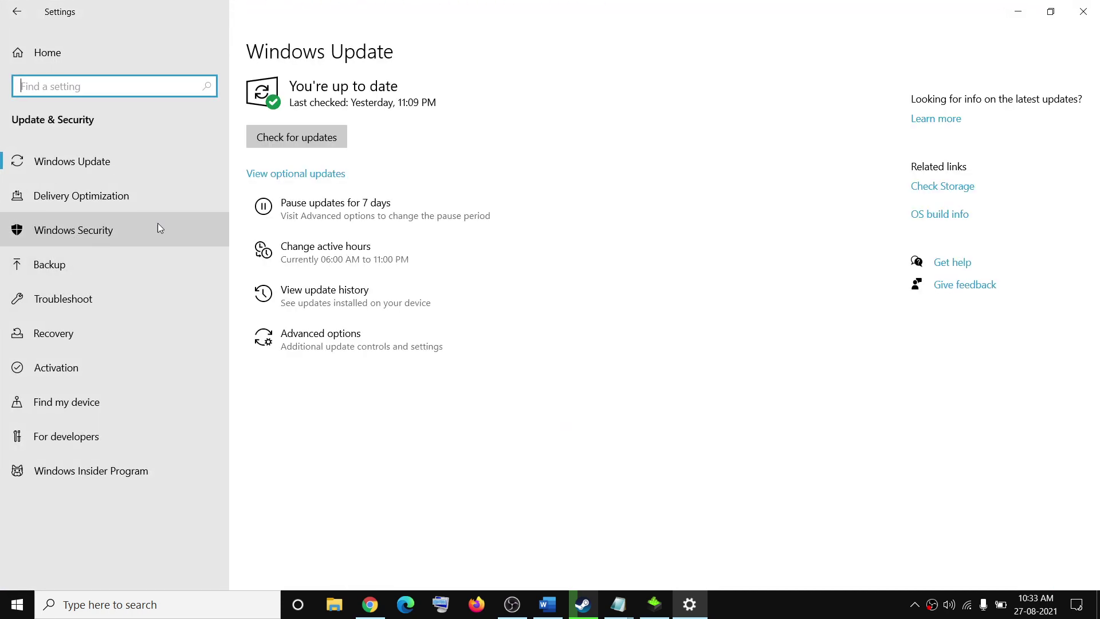
left_click(169, 228)
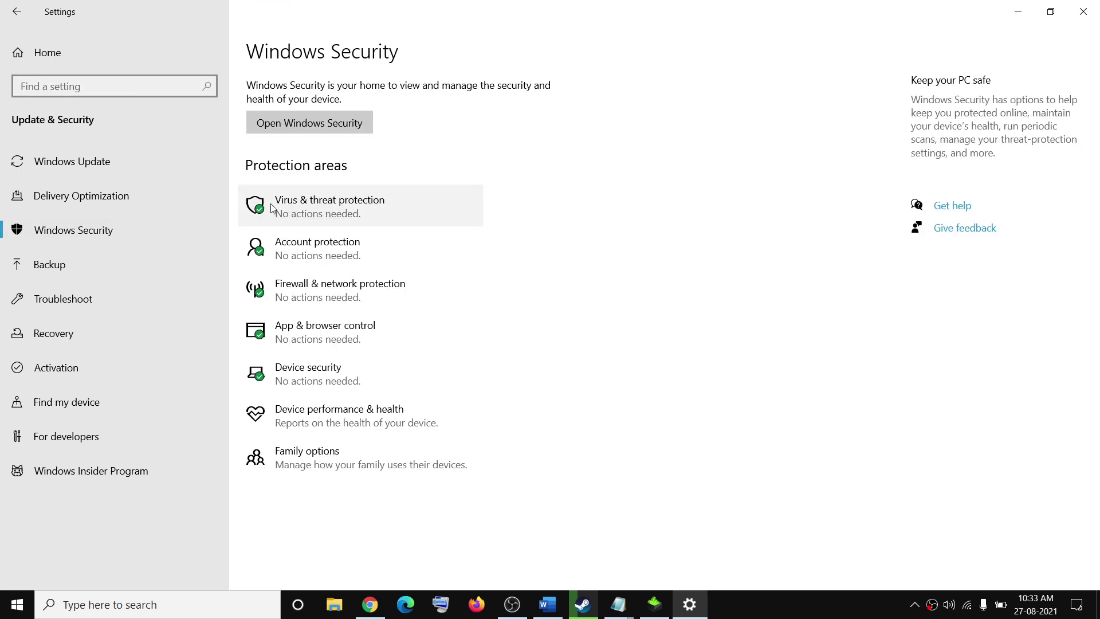
left_click(344, 216)
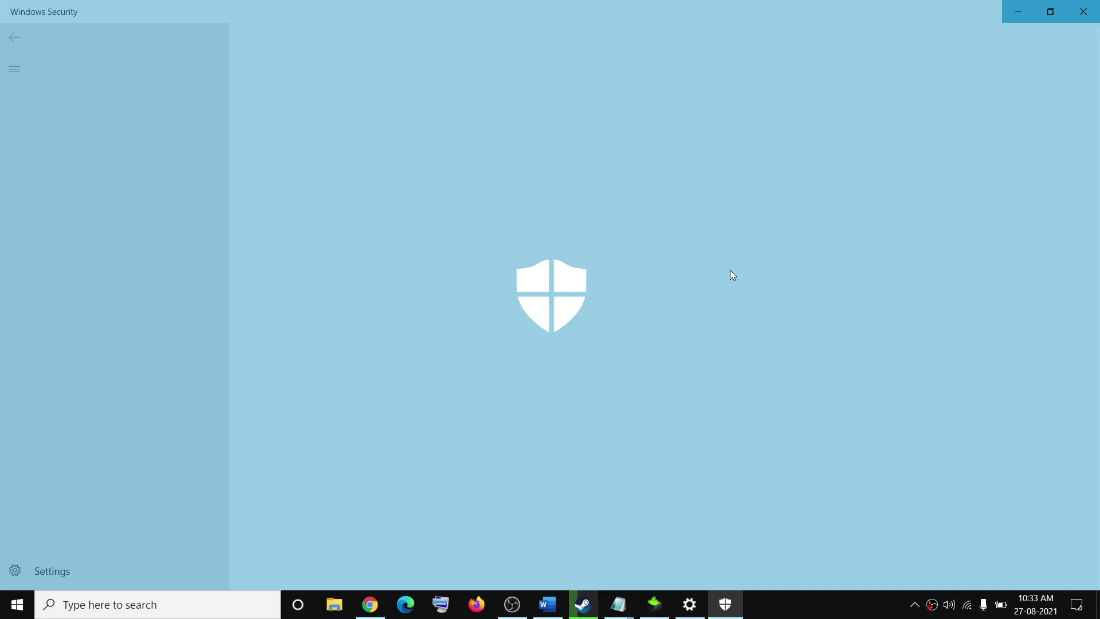
Step: Open the Controlled folder access allowed apps, approve admin access, and choose Browse all apps
scroll(430, 454, "down", 3)
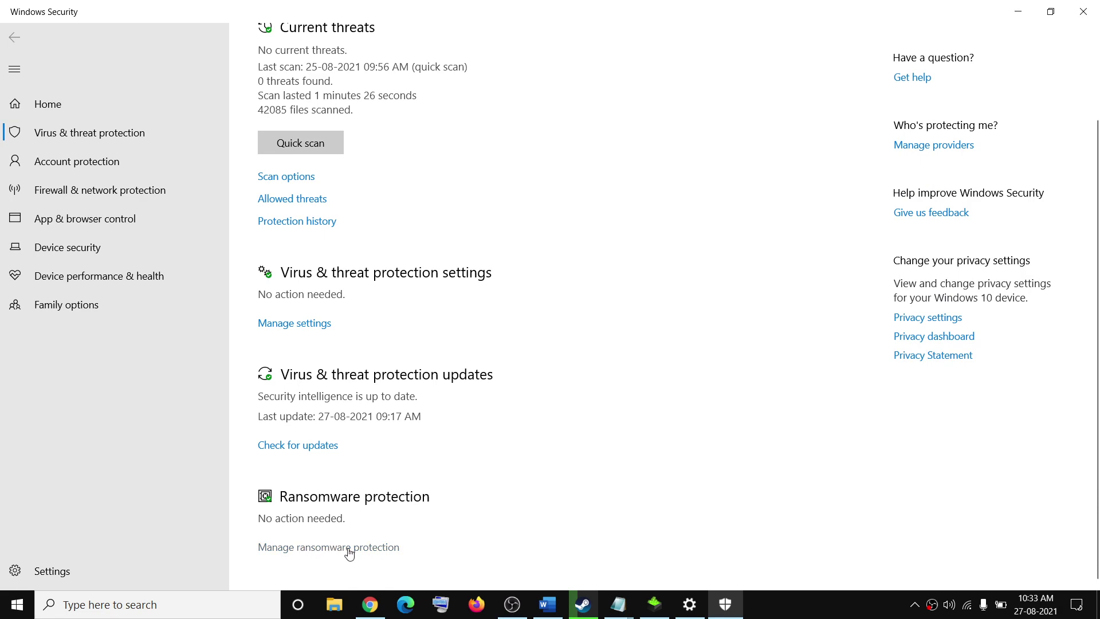
scroll(360, 536, "up", 1)
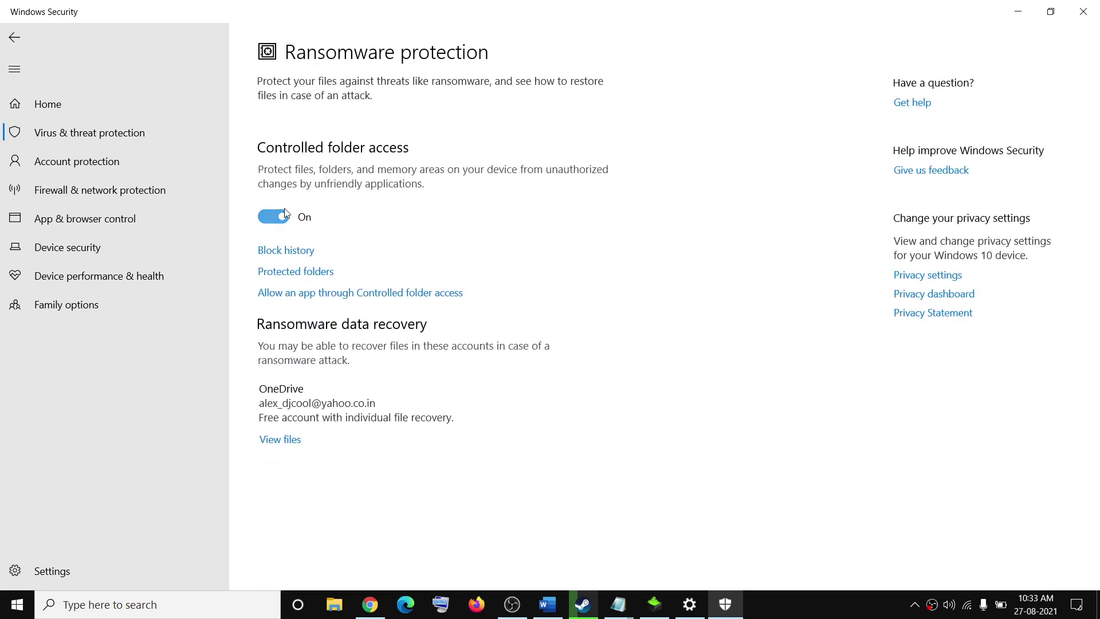
left_click(369, 302)
left_click(523, 399)
scroll(640, 319, "down", 1)
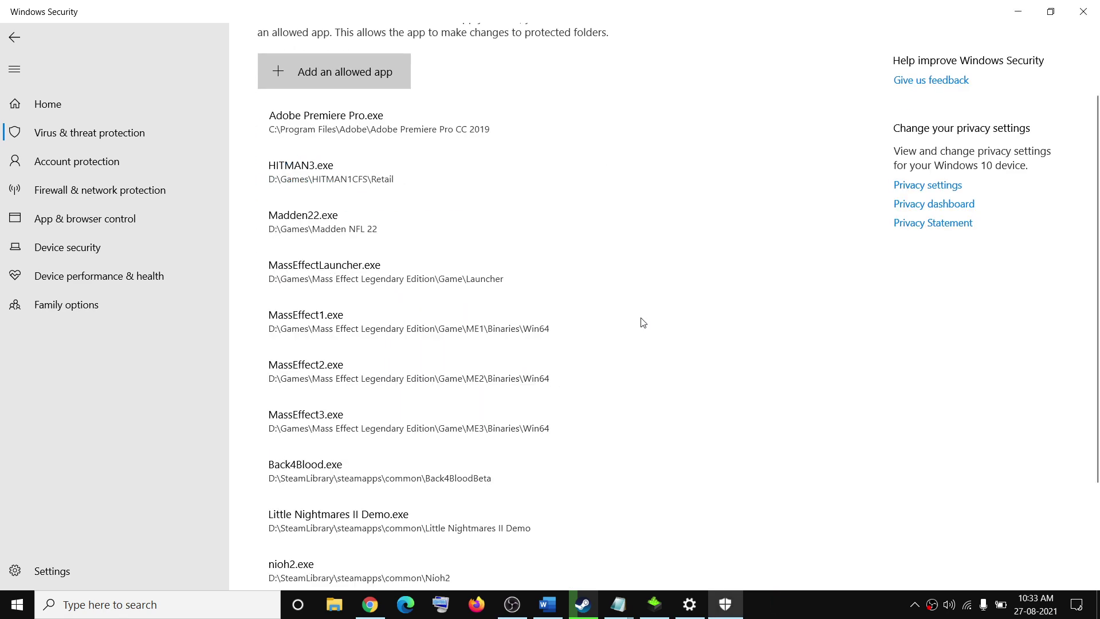
left_click(335, 71)
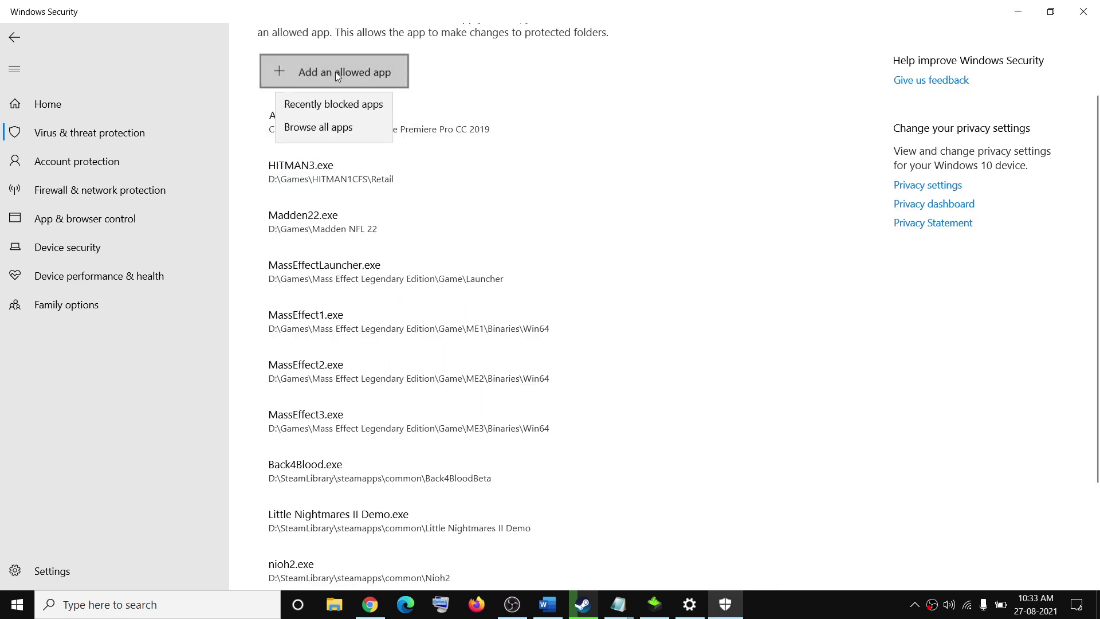
left_click(335, 127)
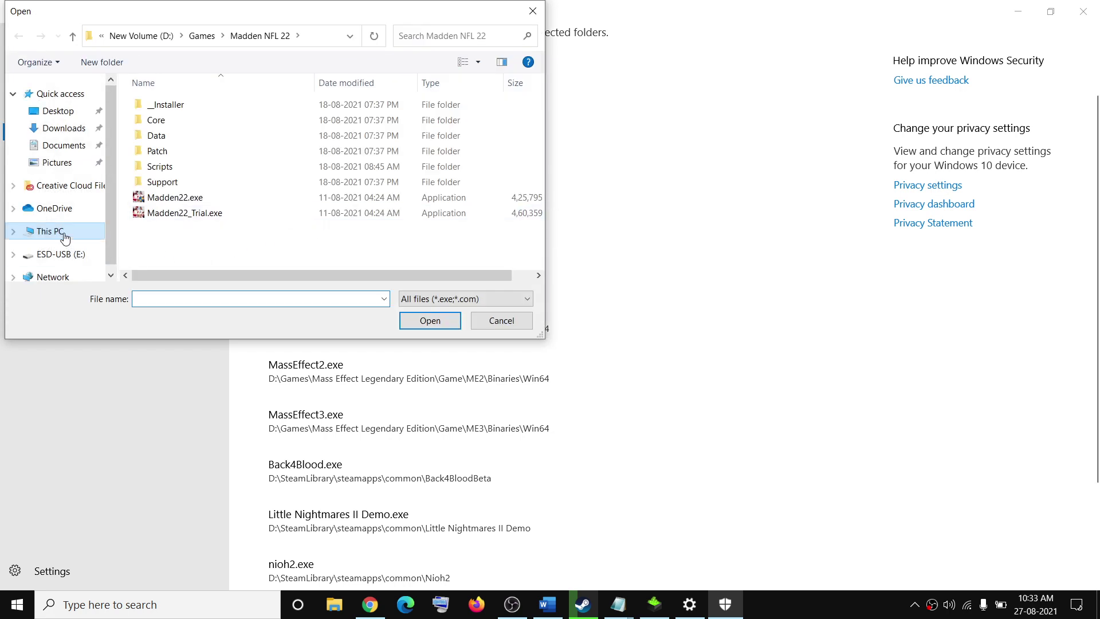
Step: Browse to D:\SteamLibrary\steamapps\common to look for a game executable
left_click(50, 231)
double_click(372, 252)
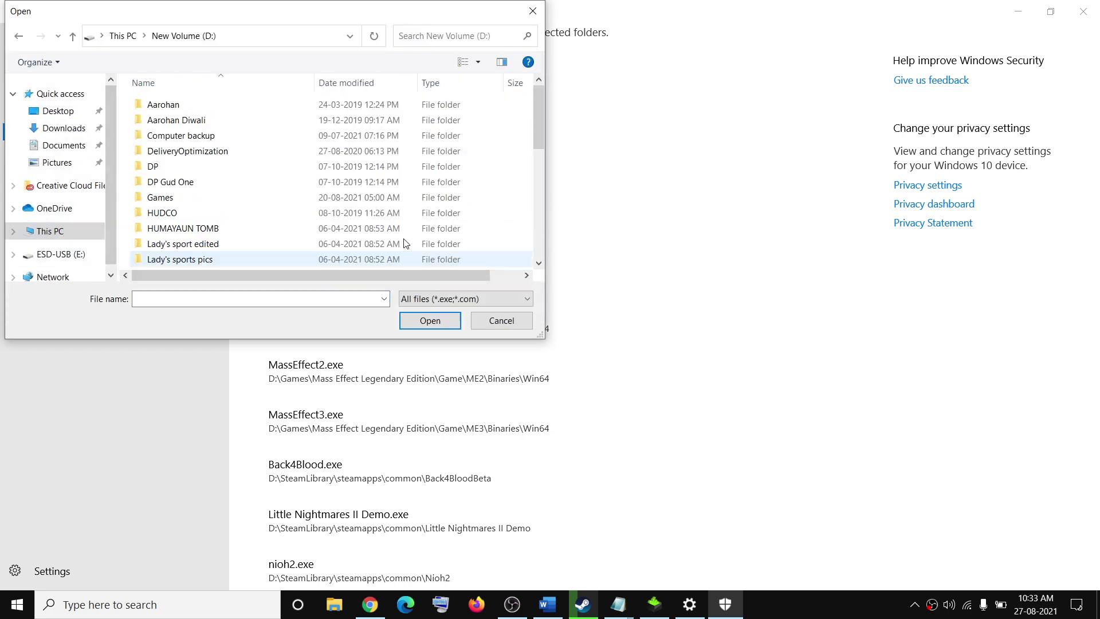
scroll(232, 238, "down", 5)
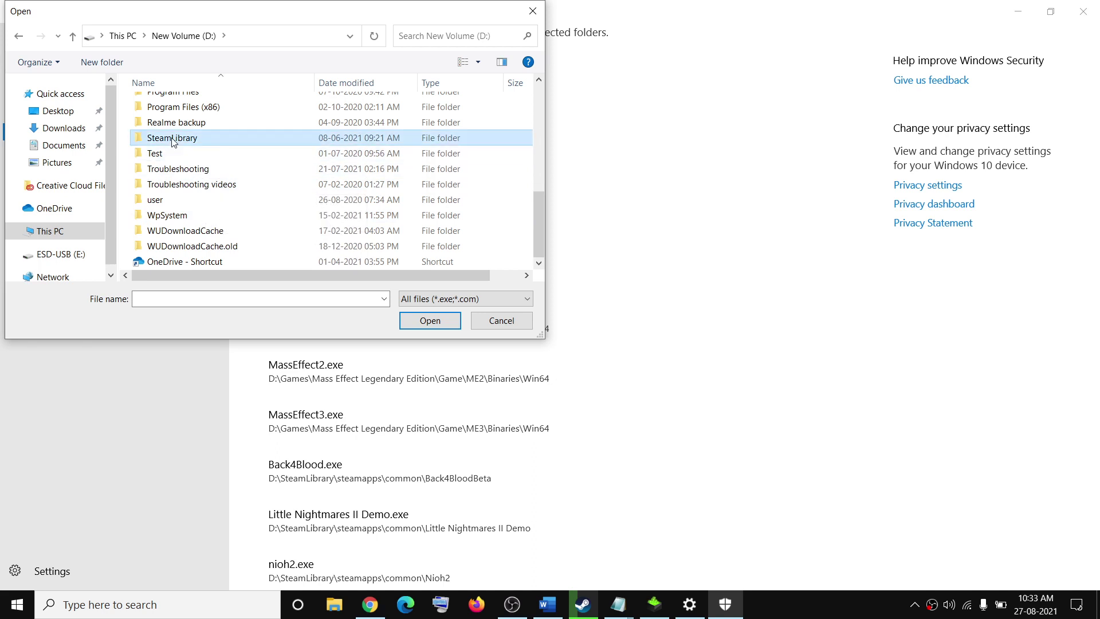
double_click(198, 140)
double_click(197, 109)
double_click(191, 108)
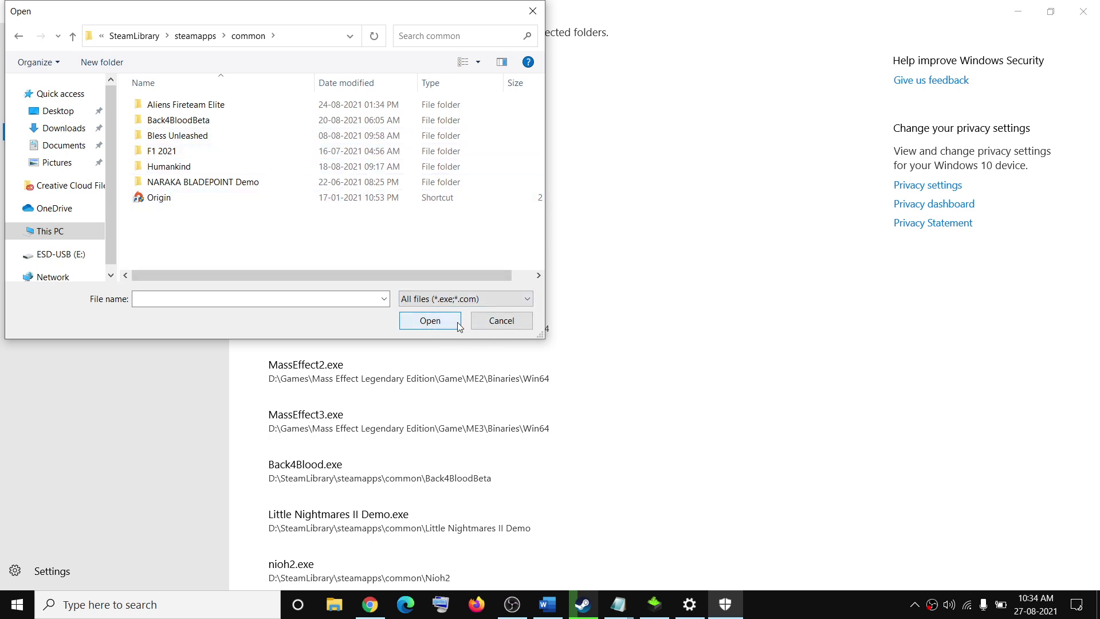
Step: Cancel the file choice, close Windows Security and Settings, and return to the Steam library
left_click(478, 322)
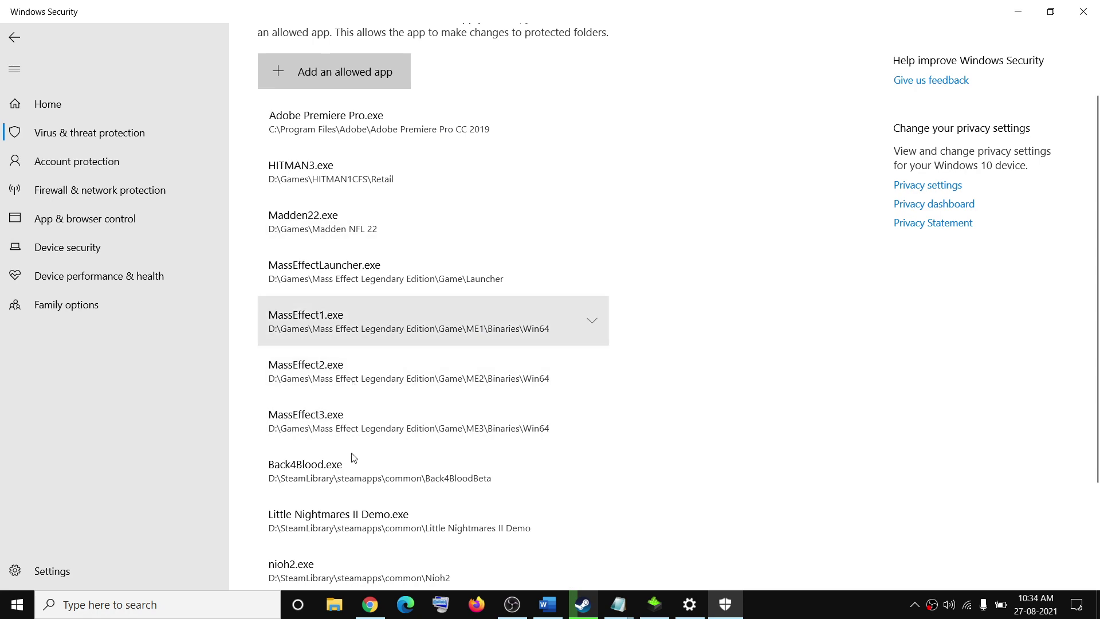
left_click(1086, 13)
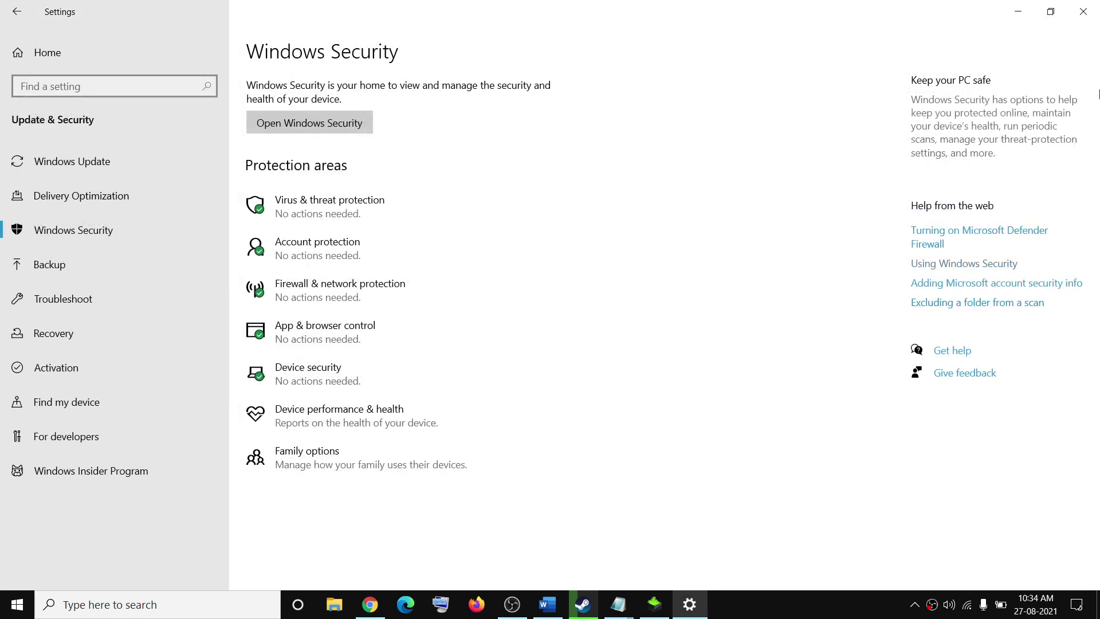
left_click(1084, 12)
scroll(584, 355, "down", 5)
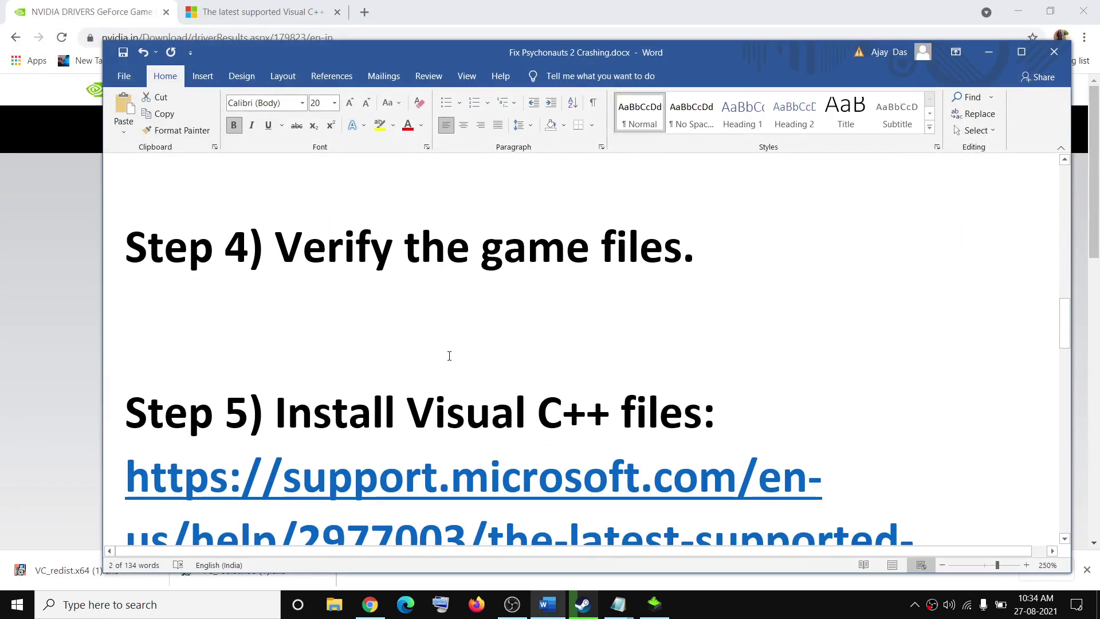
scroll(584, 355, "up", 3)
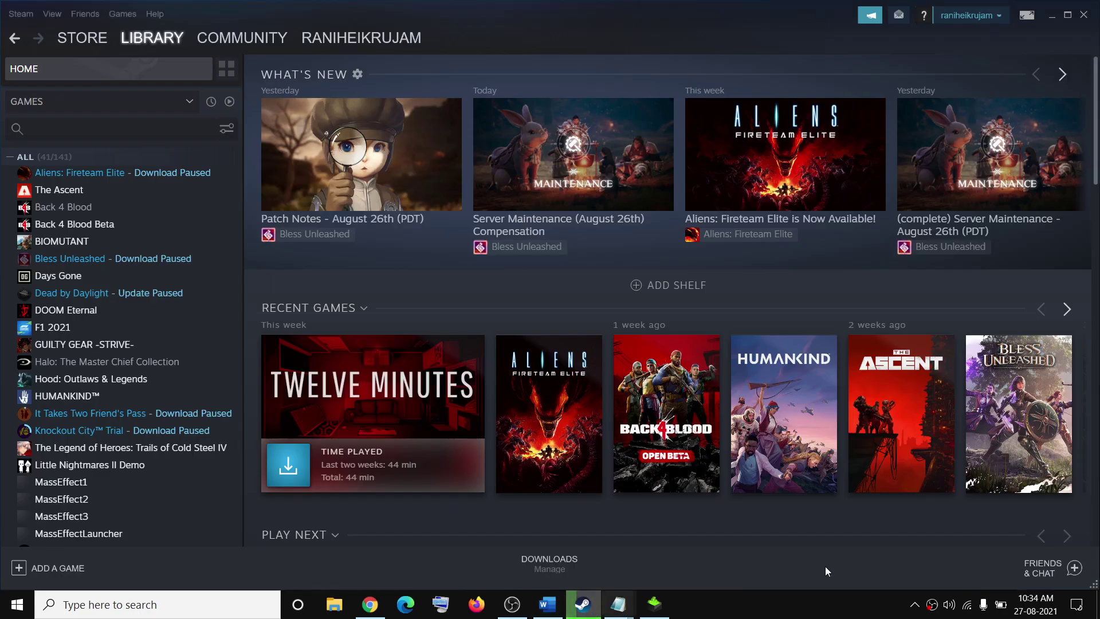
left_click(583, 604)
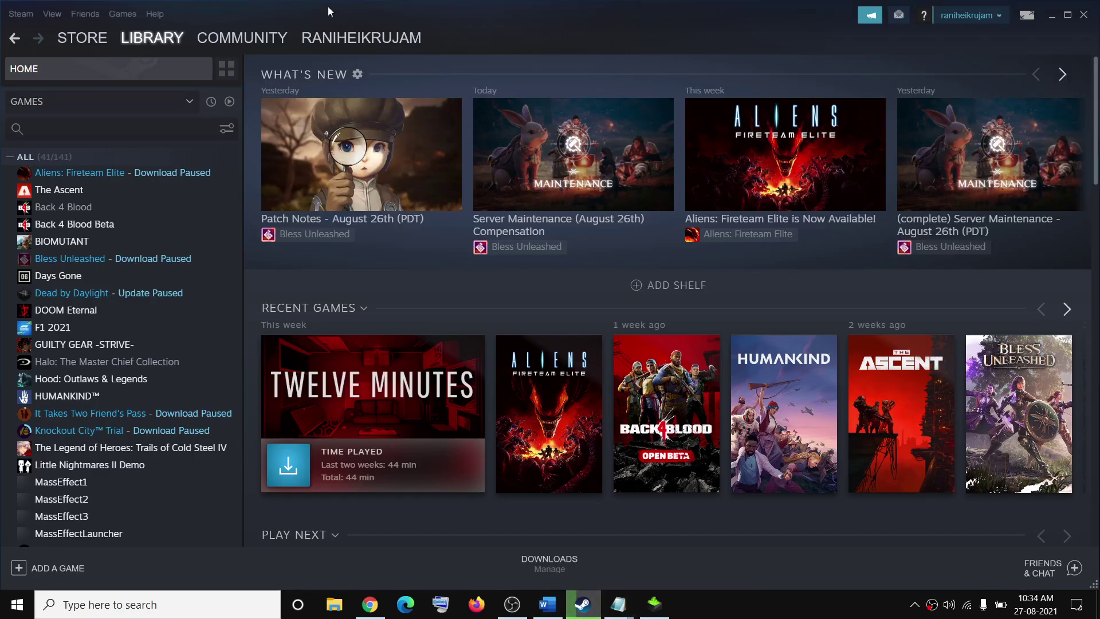
Step: View Aliens: Fireteam Elite's Local Files verify options, then move the guide to Step 5
right_click(160, 182)
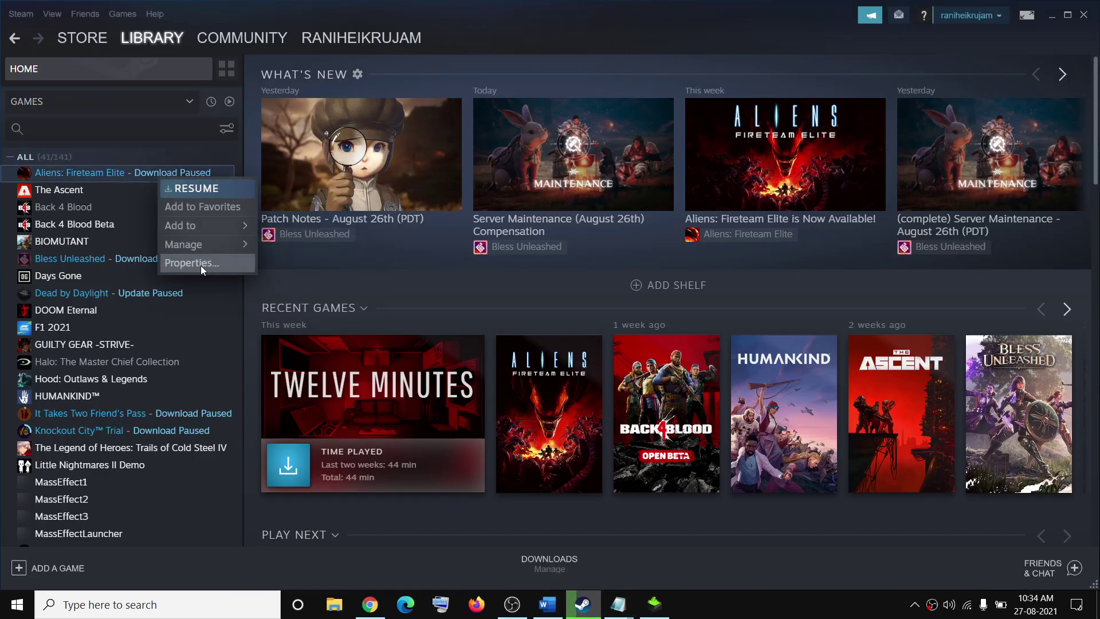
left_click(200, 266)
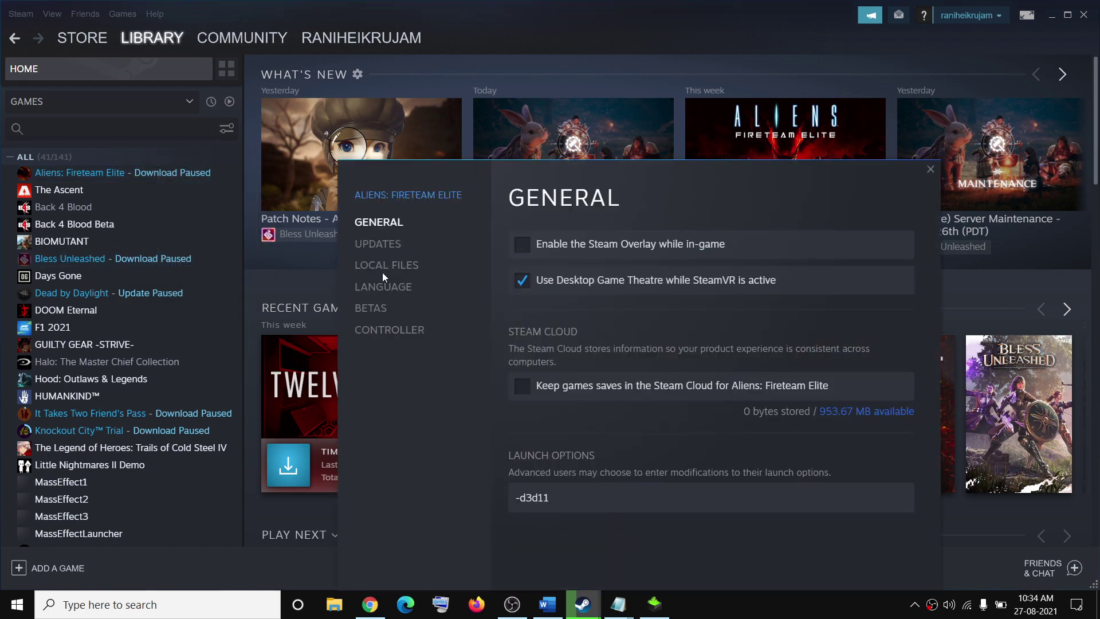
left_click(383, 267)
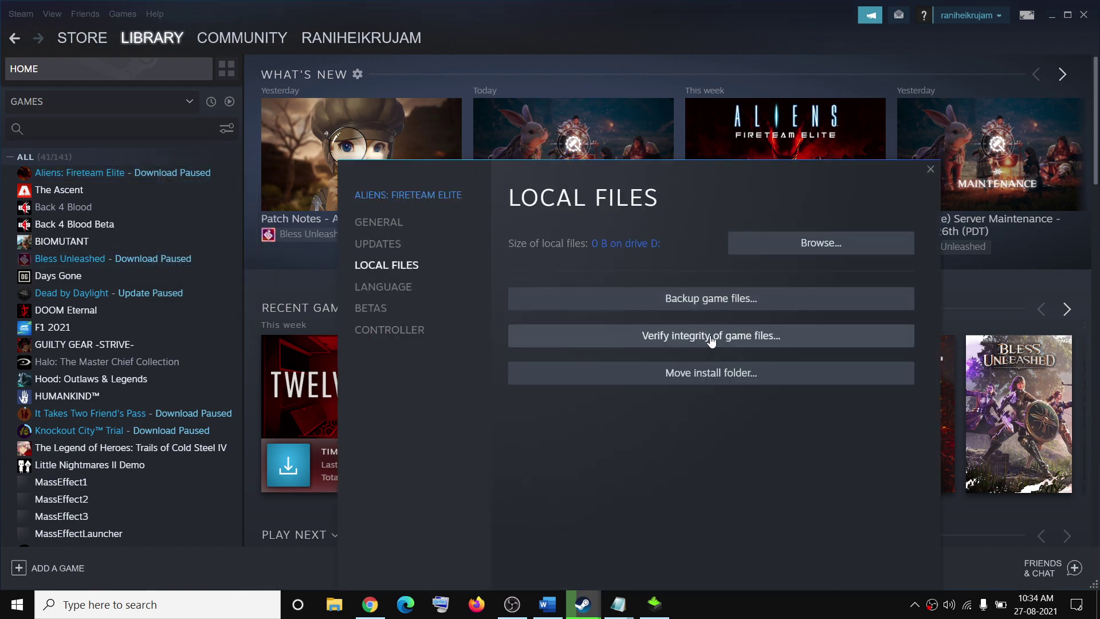
left_click(930, 169)
left_click(552, 603)
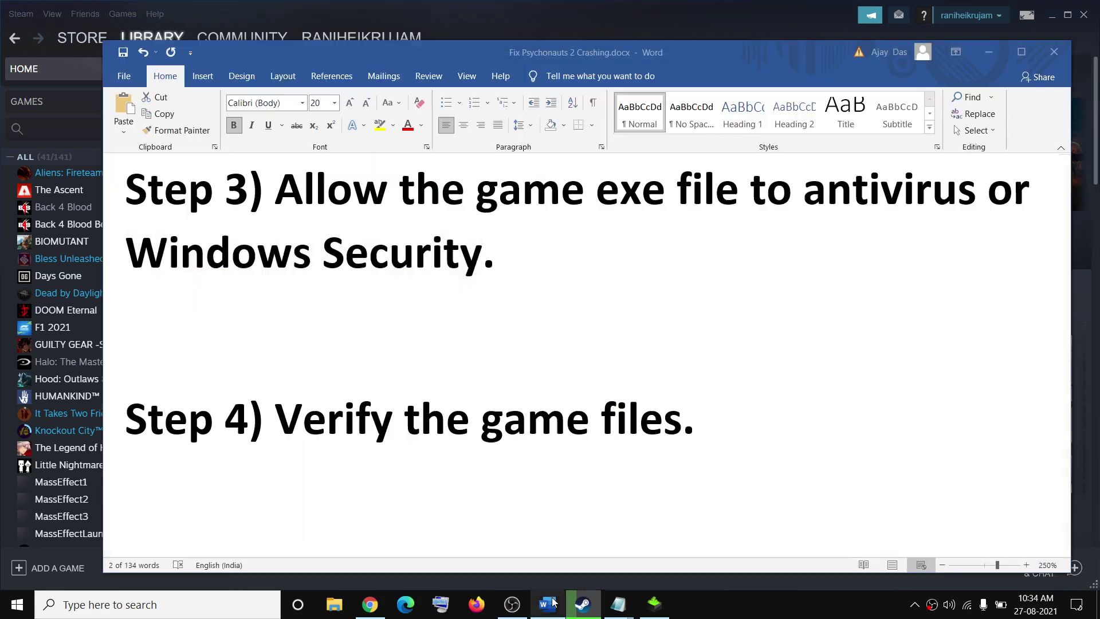
scroll(474, 356, "down", 5)
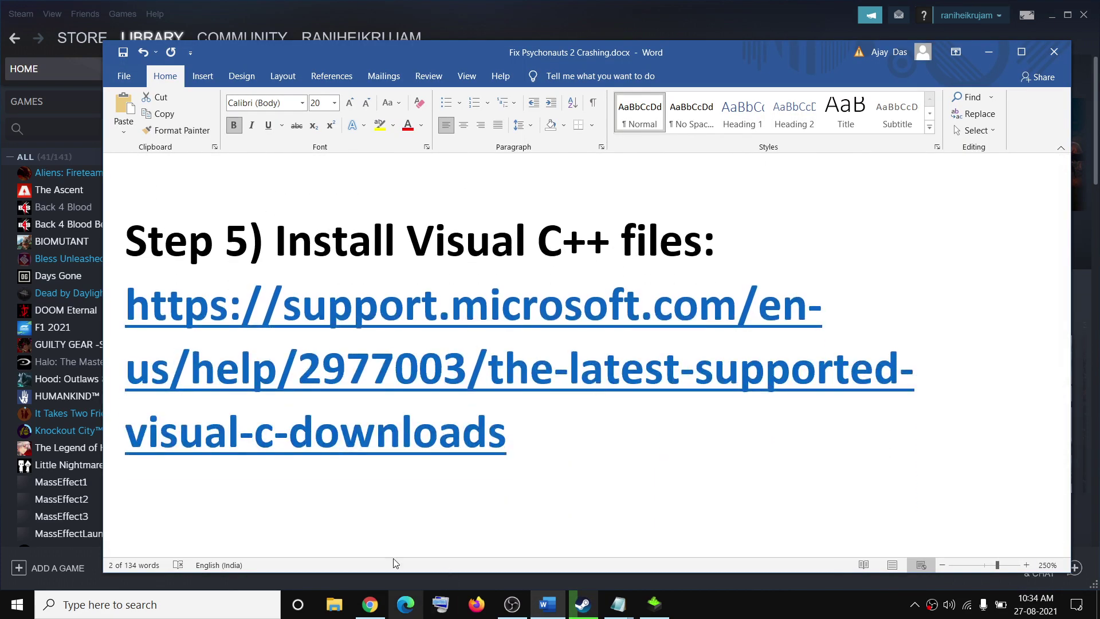
Step: Open Microsoft's latest Visual C++ downloads page and run the downloaded VC_redist.x86 installer
left_click(501, 407, "ctrl")
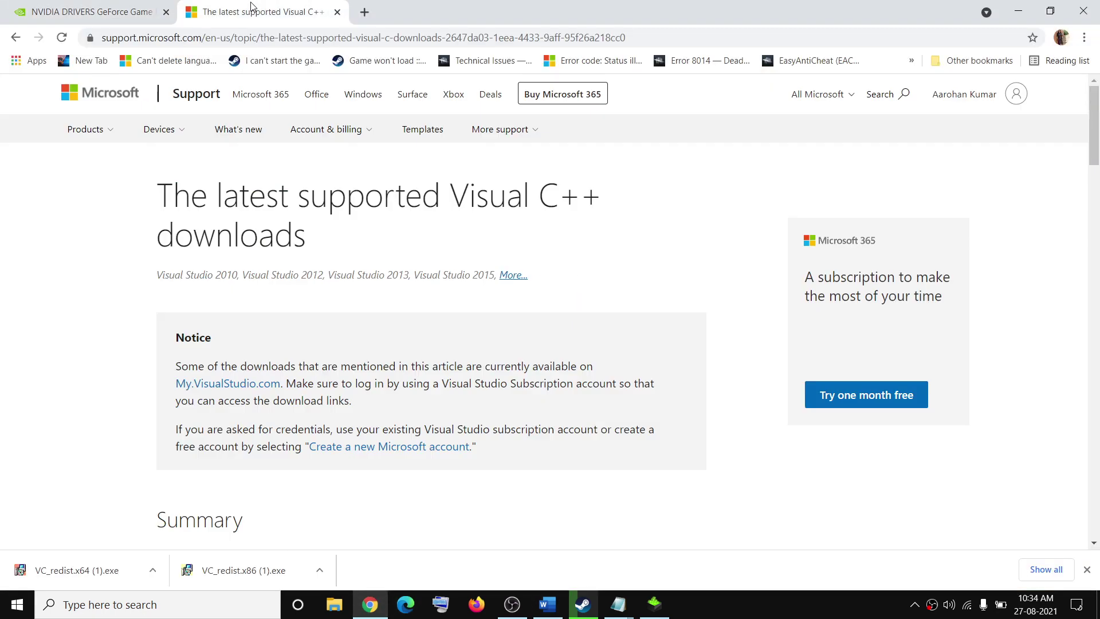
scroll(409, 334, "down", 5)
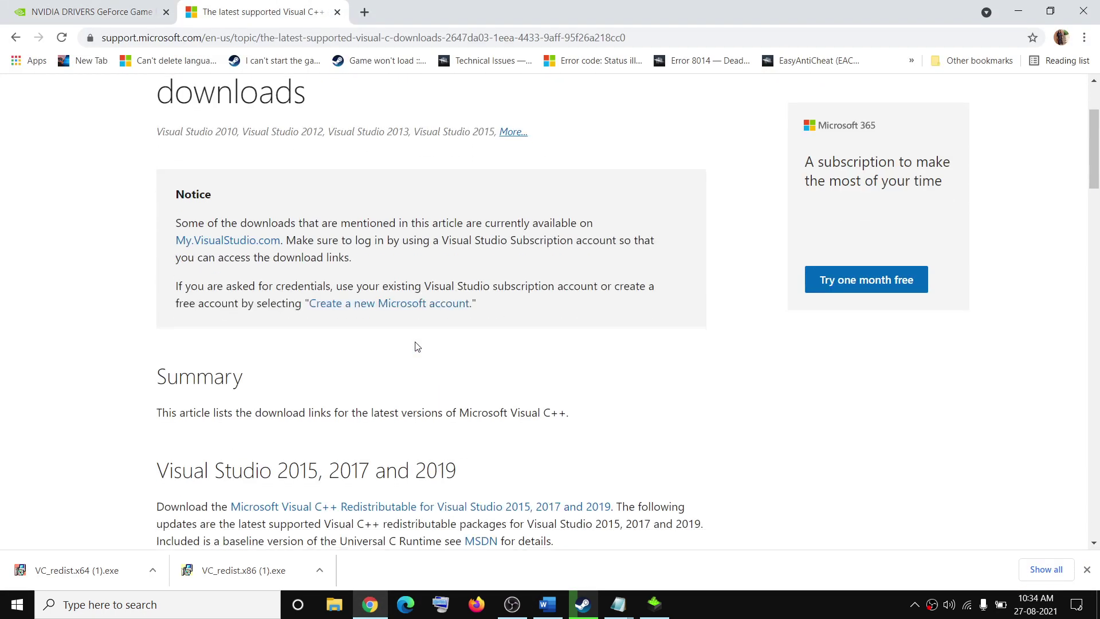
left_click_drag(162, 256, 466, 249)
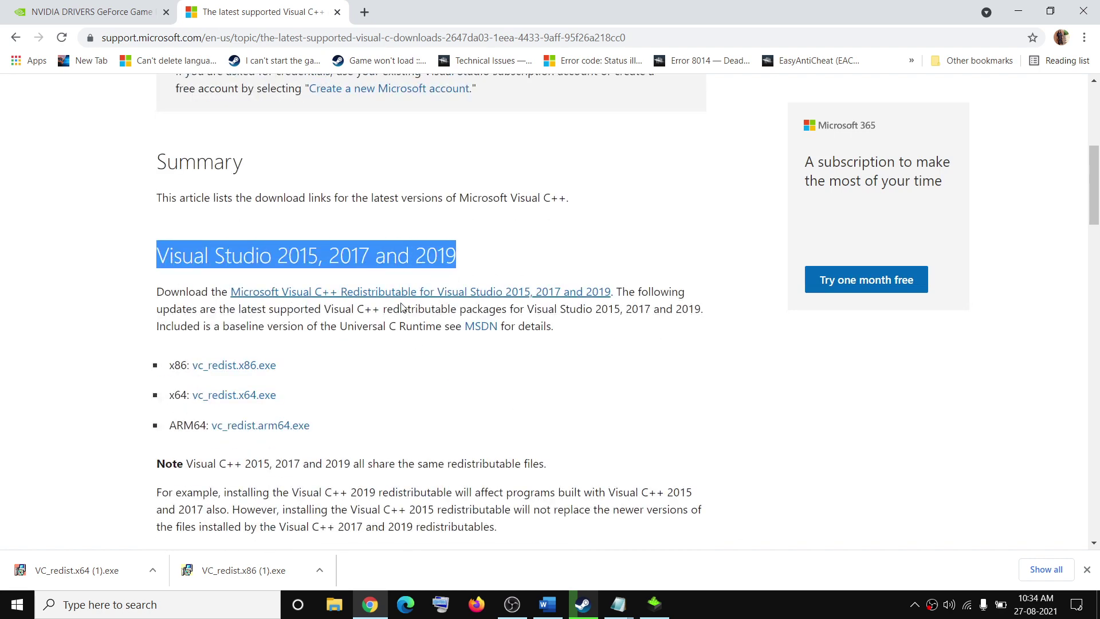
left_click_drag(171, 367, 186, 395)
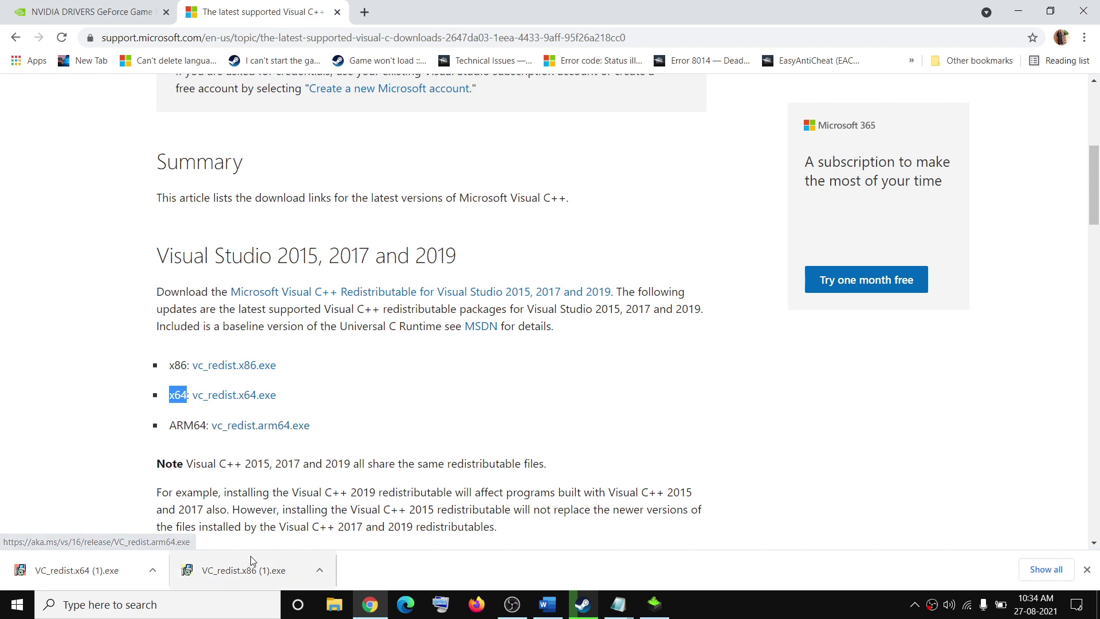
left_click(323, 554)
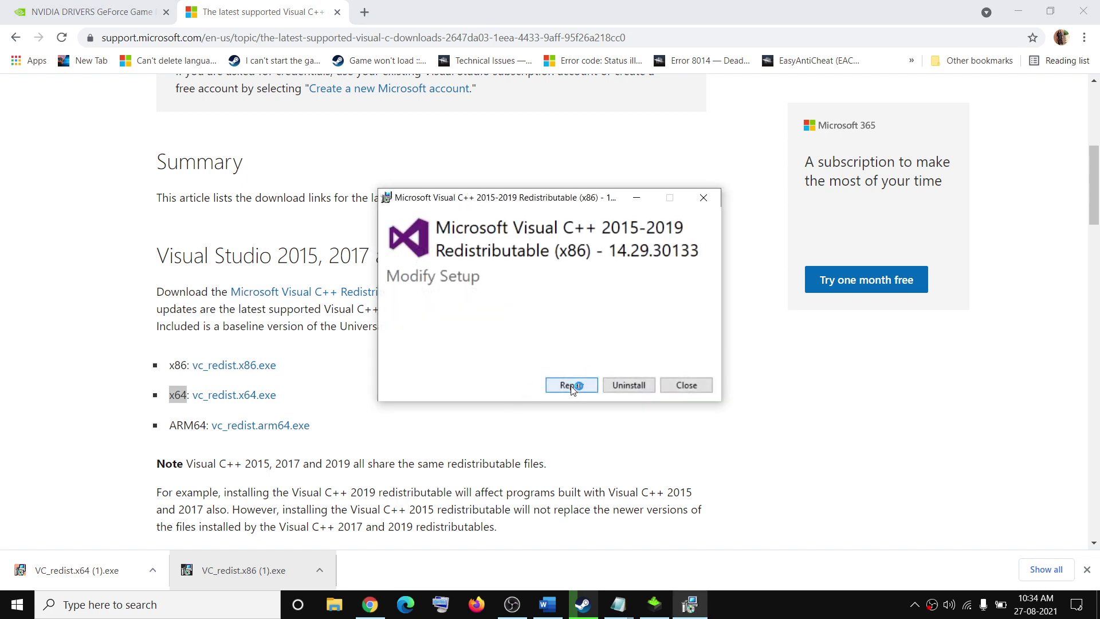
Step: Repair the x86 and x64 Visual C++ 2015-2019 redistributables, approving the SmartScreen and admin prompts
left_click(573, 385)
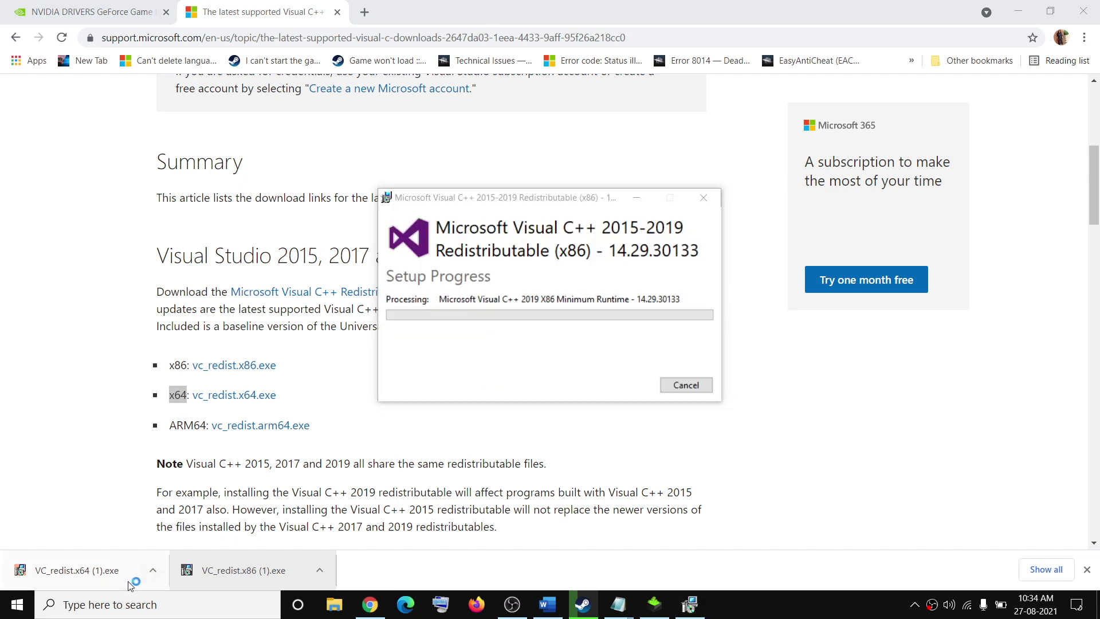
left_click(101, 569)
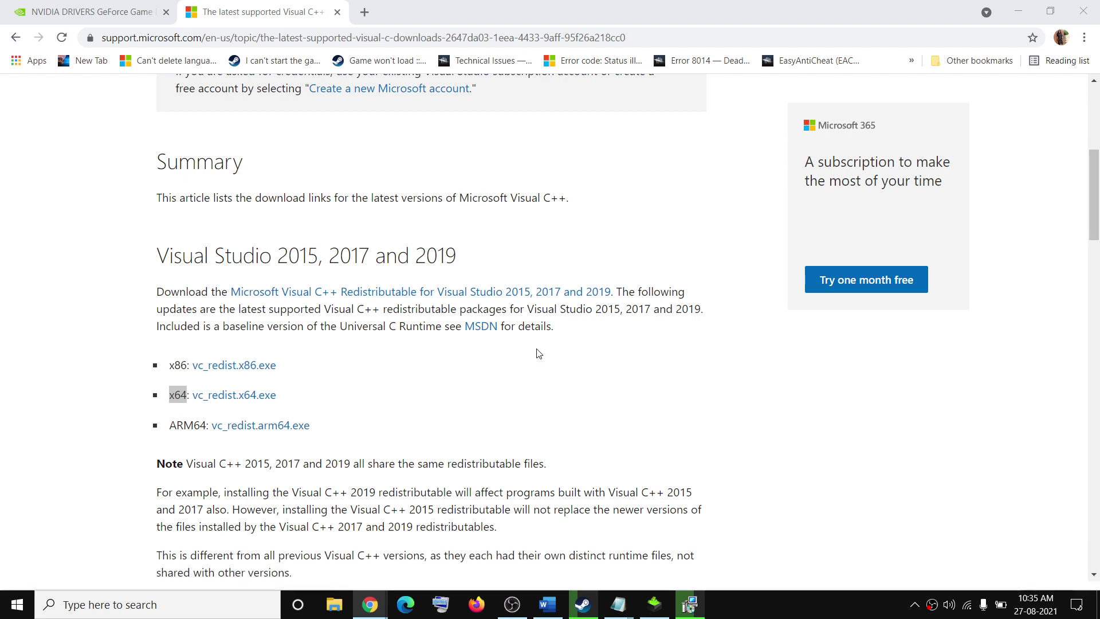
left_click(601, 431)
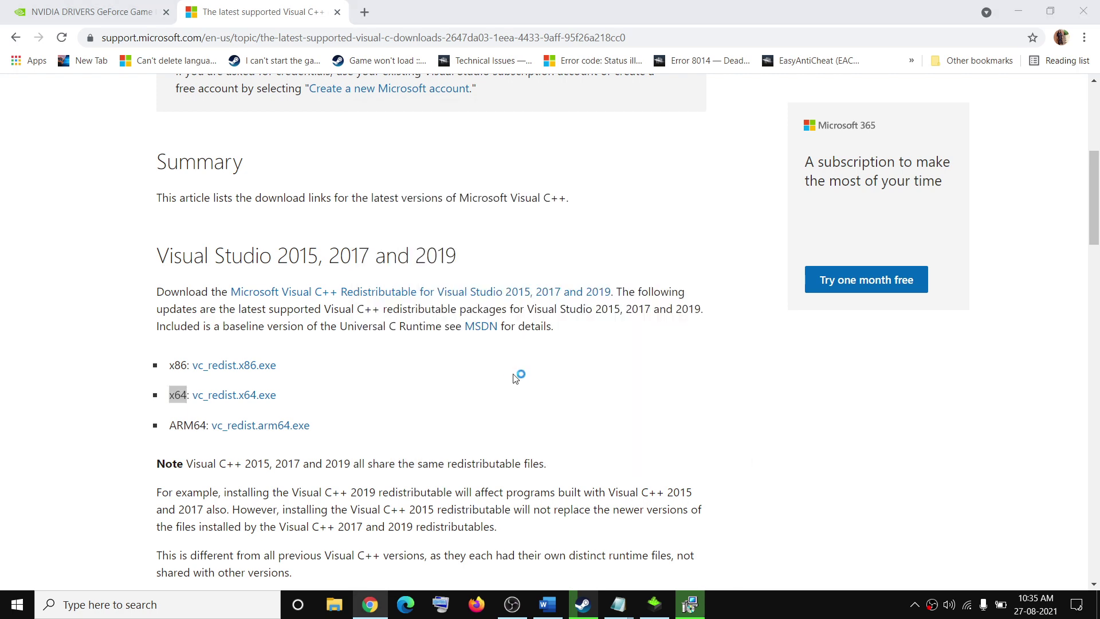
left_click(561, 385)
left_click(489, 390)
Step: Close the Setup Successful dialogs for both the x86 and x64 14.29.30133 packages
left_click(737, 612)
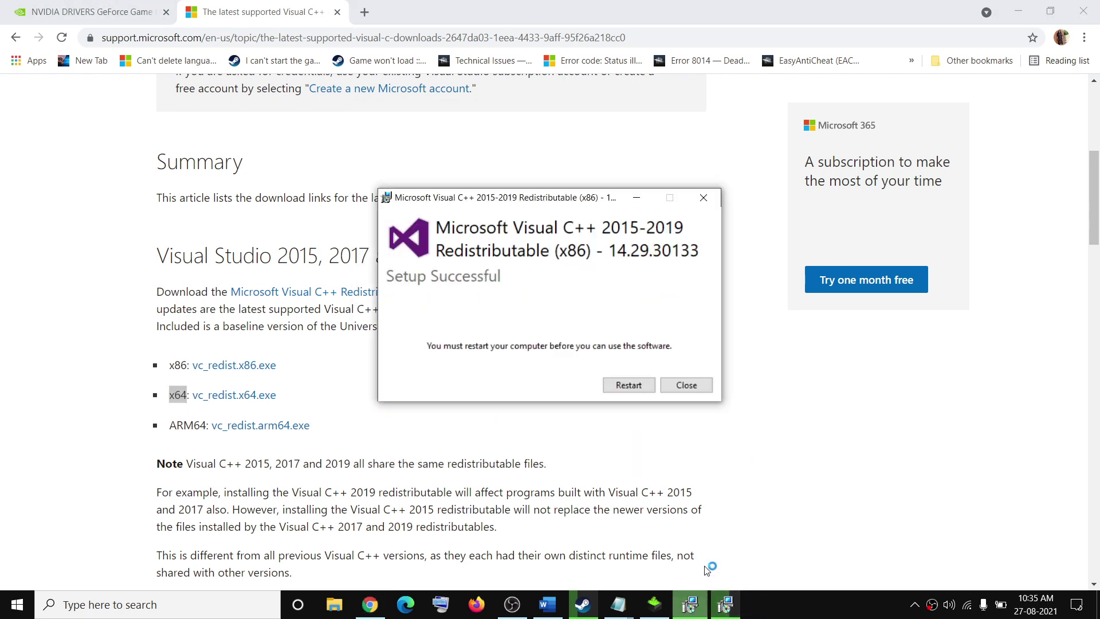
left_click_drag(589, 202, 371, 215)
left_click_drag(598, 199, 735, 186)
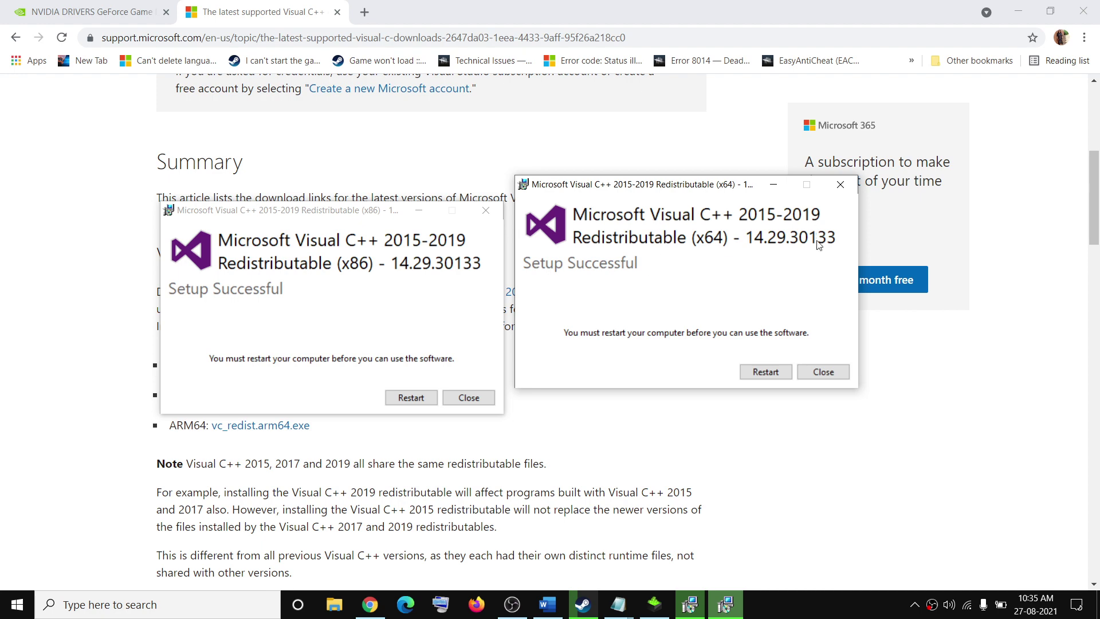
left_click(823, 372)
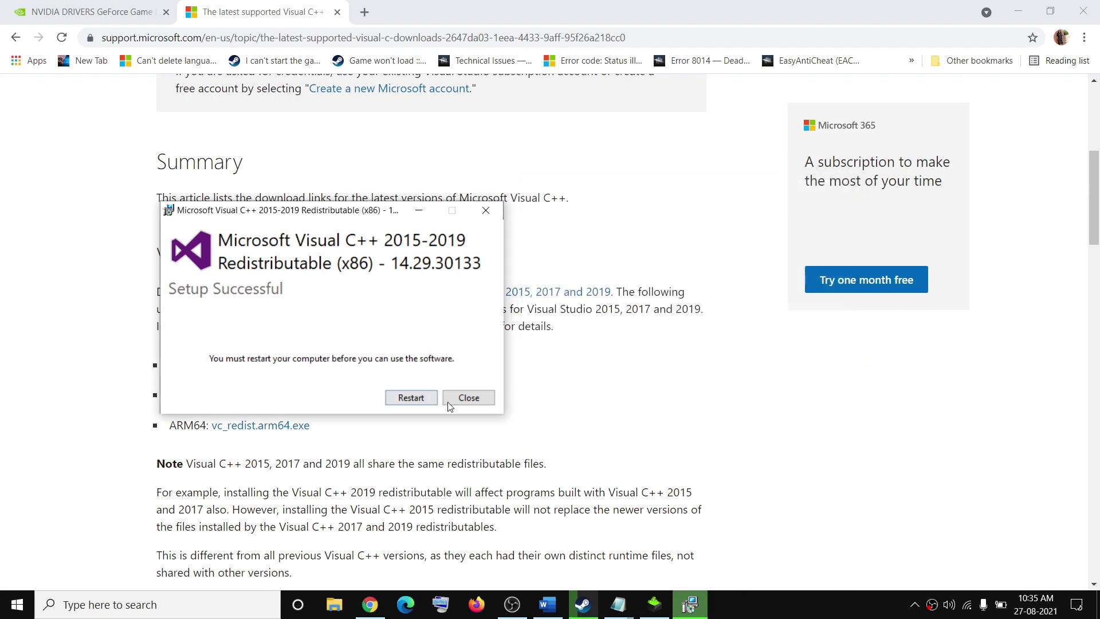
left_click(467, 396)
left_click(8, 613)
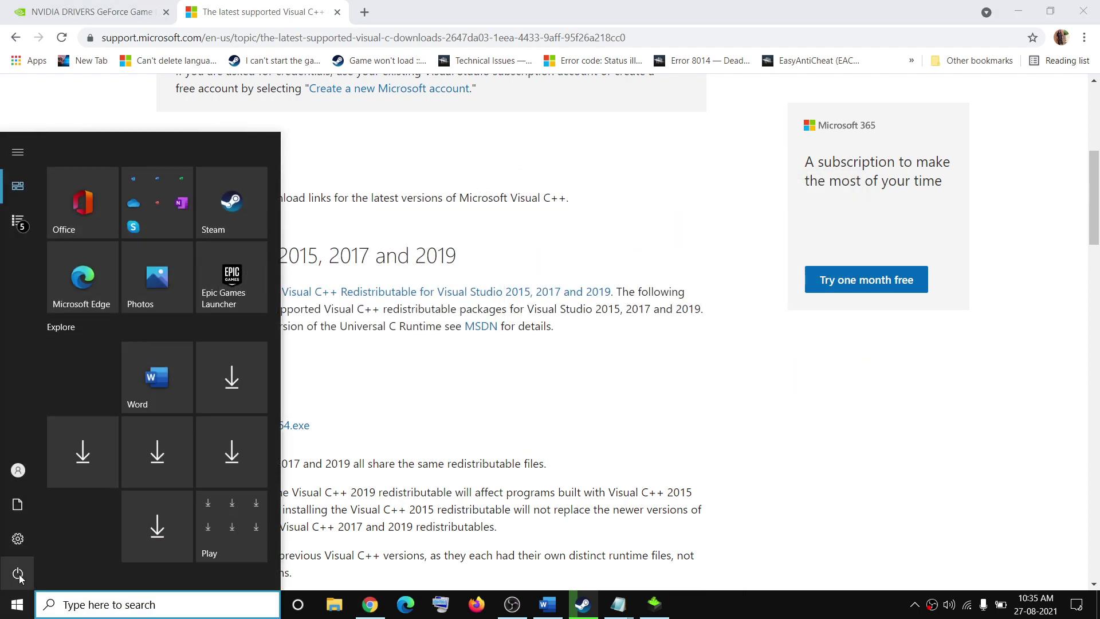
Step: Bring the crash-fix guide forward and highlight its Step 6 heading
left_click(18, 573)
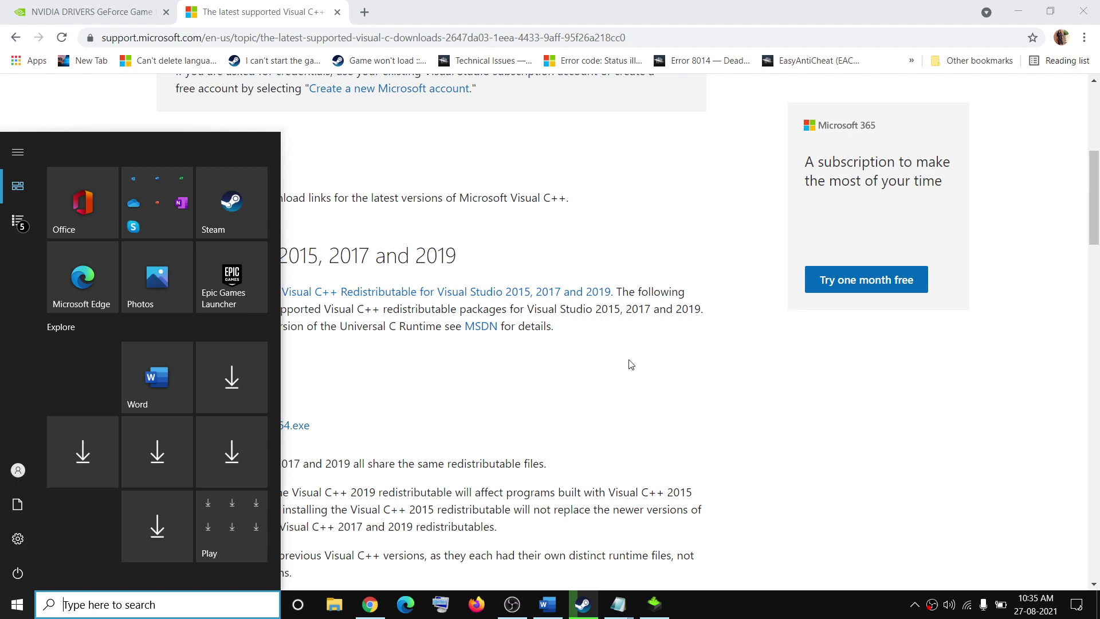
left_click(547, 605)
scroll(488, 336, "down", 5)
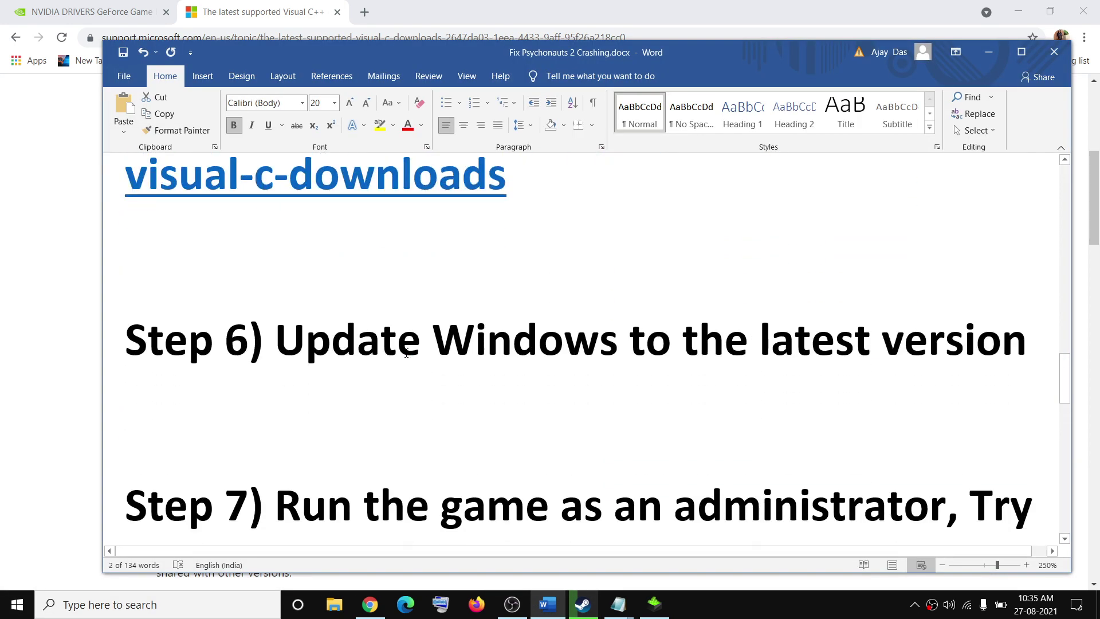
scroll(422, 398, "up", 2)
left_click_drag(422, 401, 275, 427)
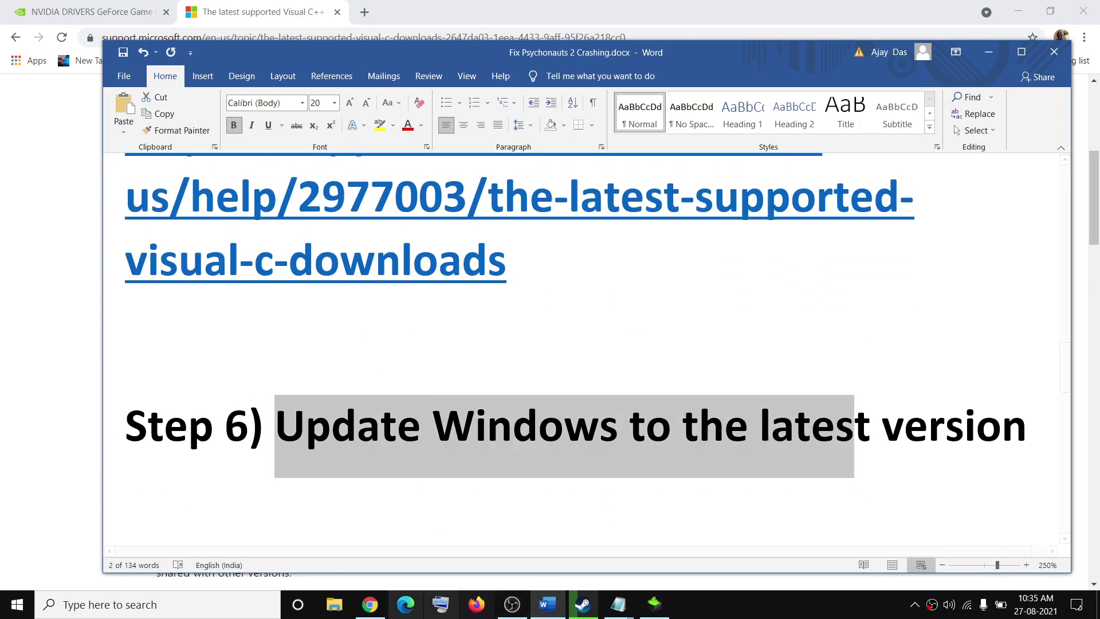
left_click(24, 611)
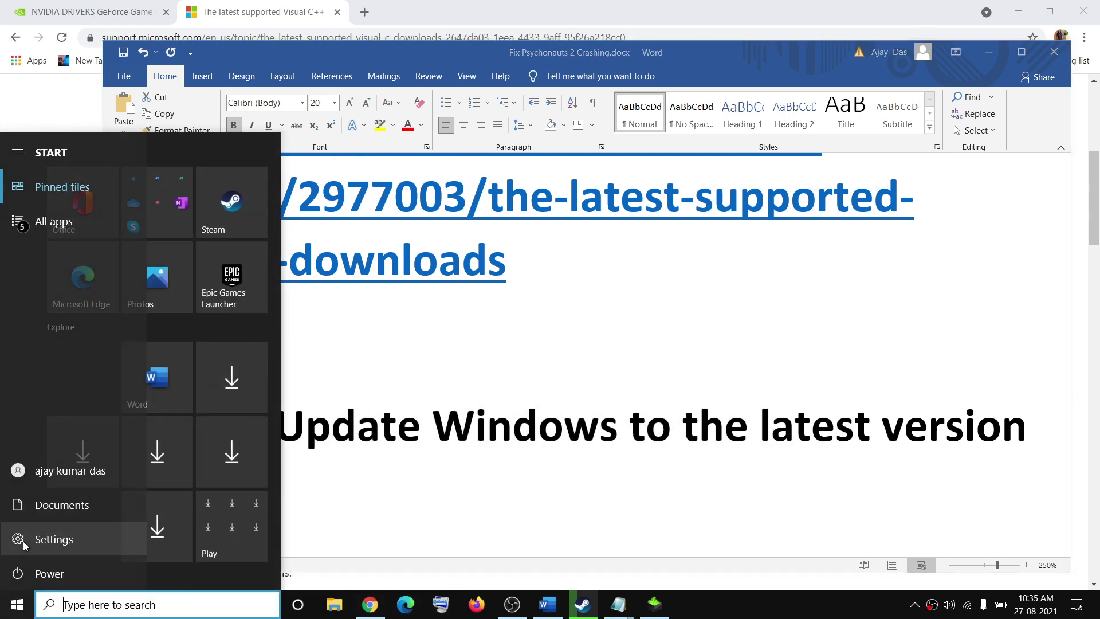
Step: Run Check for updates under Update & Security, then close Settings
left_click(57, 538)
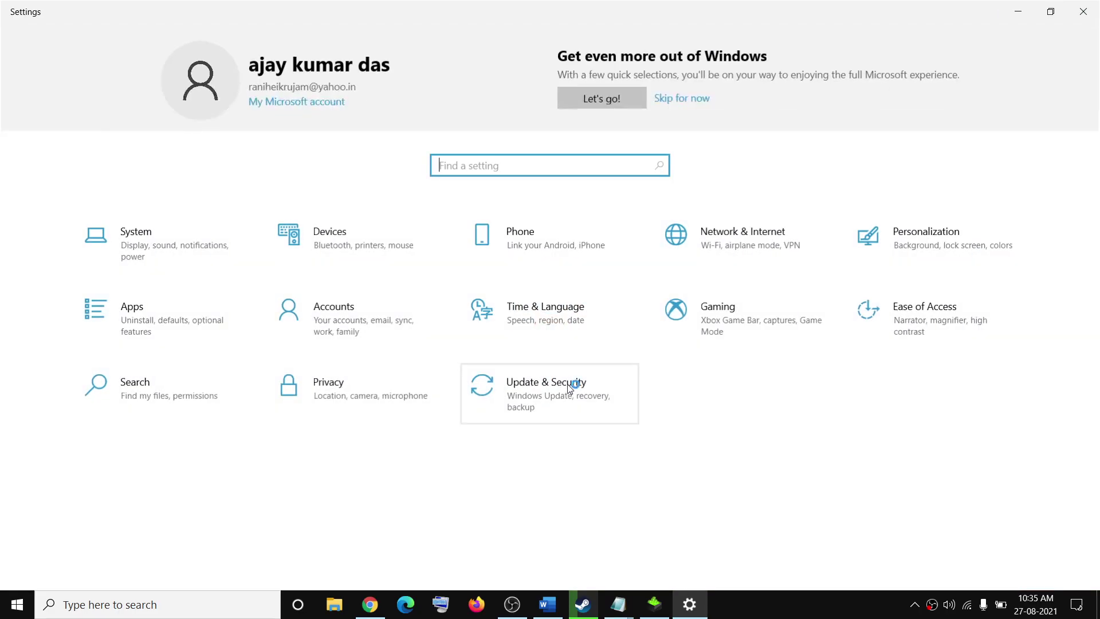
left_click(562, 405)
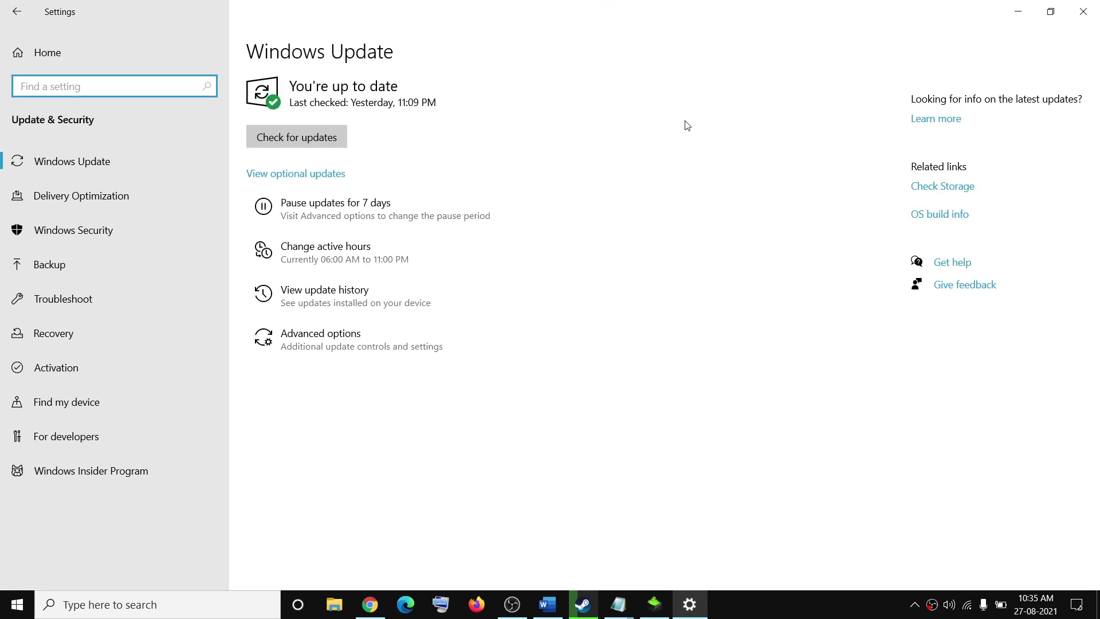
left_click(315, 147)
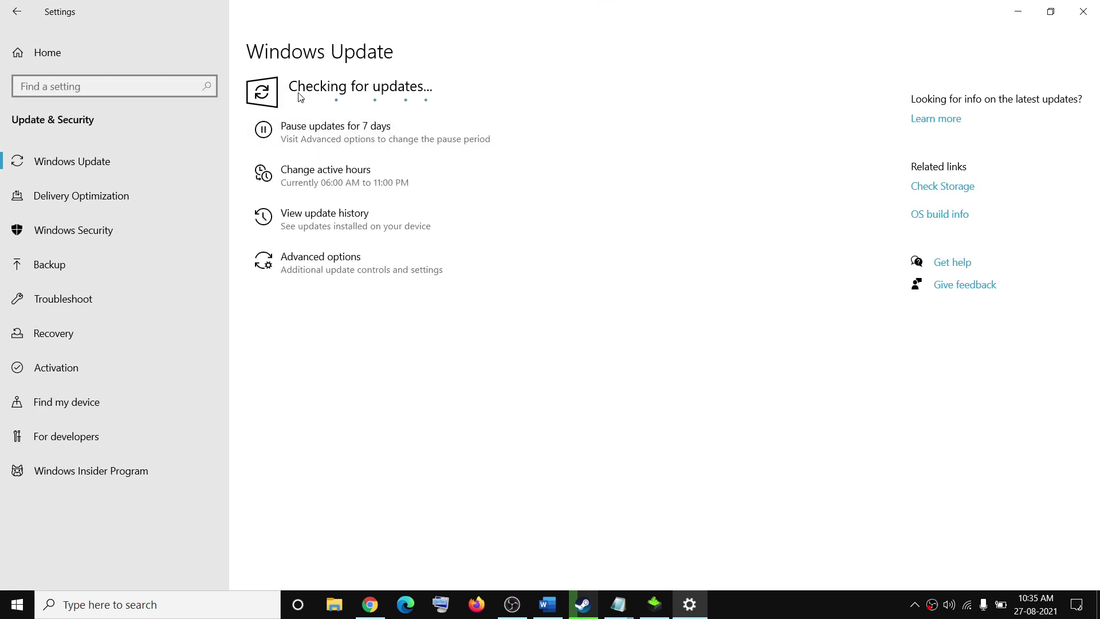
left_click(1083, 13)
scroll(464, 390, "down", 1)
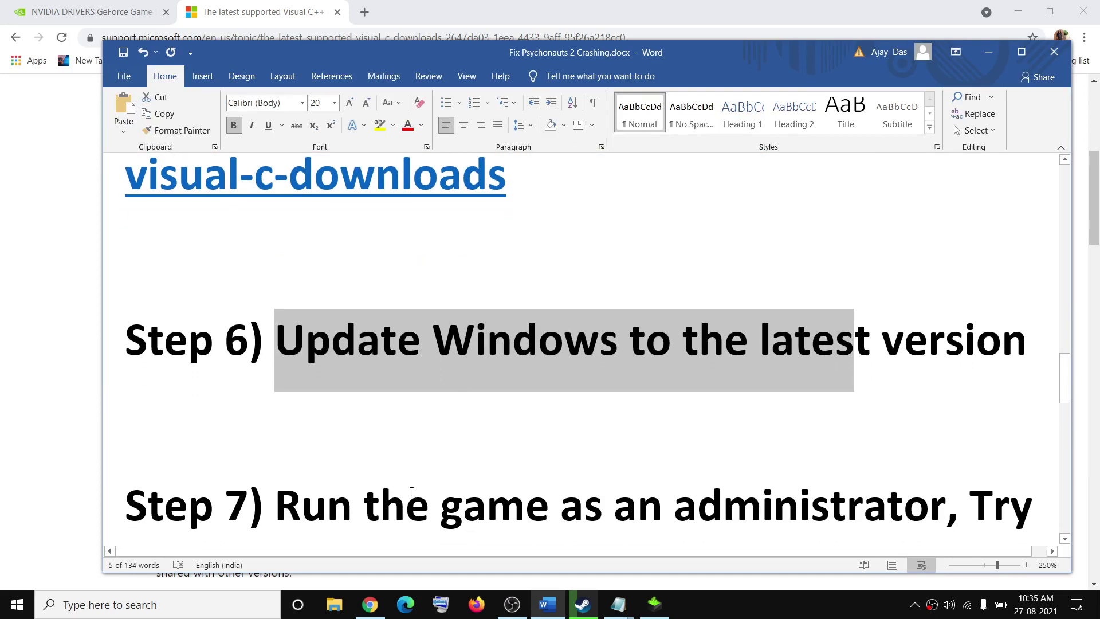
Step: Open the Aliens: Fireteam Elite install folder through Steam's Manage > Browse local files
scroll(412, 492, "down", 1)
left_click_drag(776, 408, 910, 410)
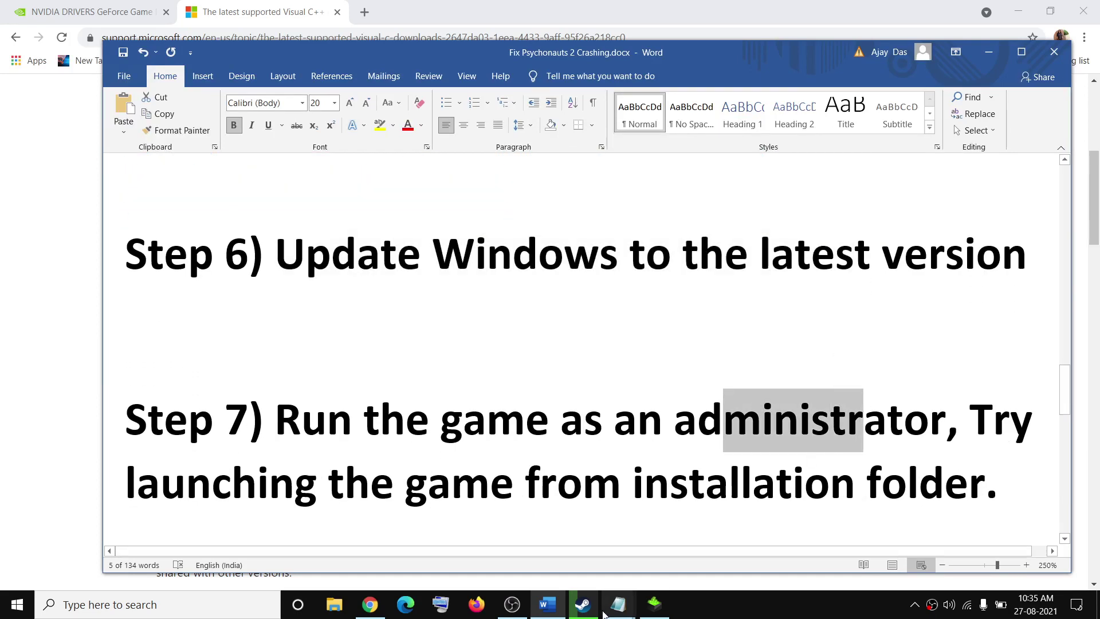
left_click(590, 604)
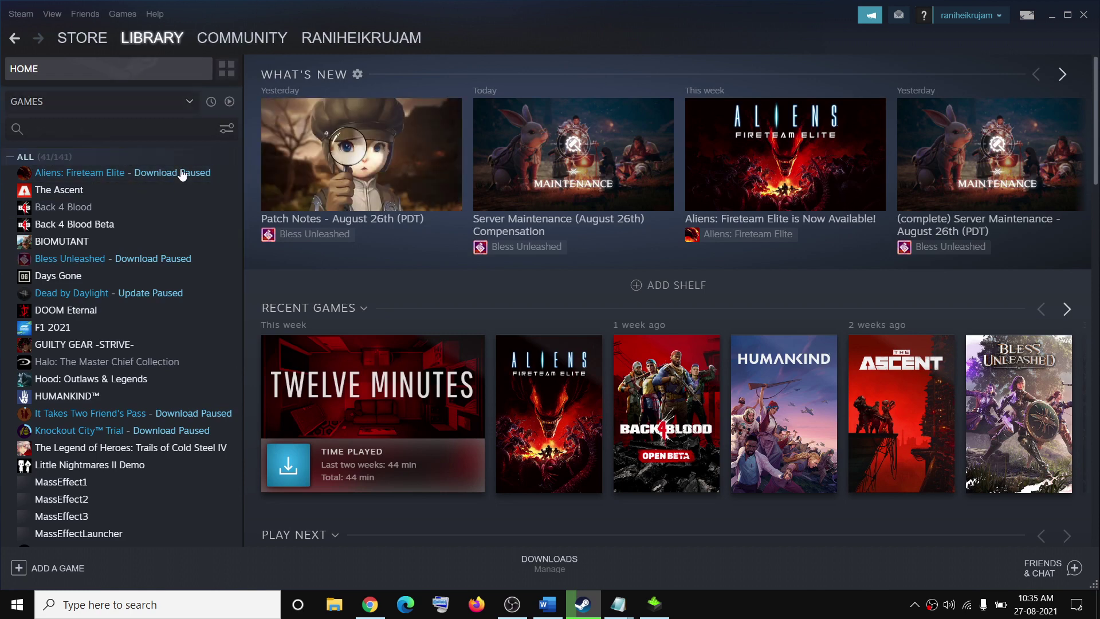
right_click(141, 172)
mouse_move(162, 238)
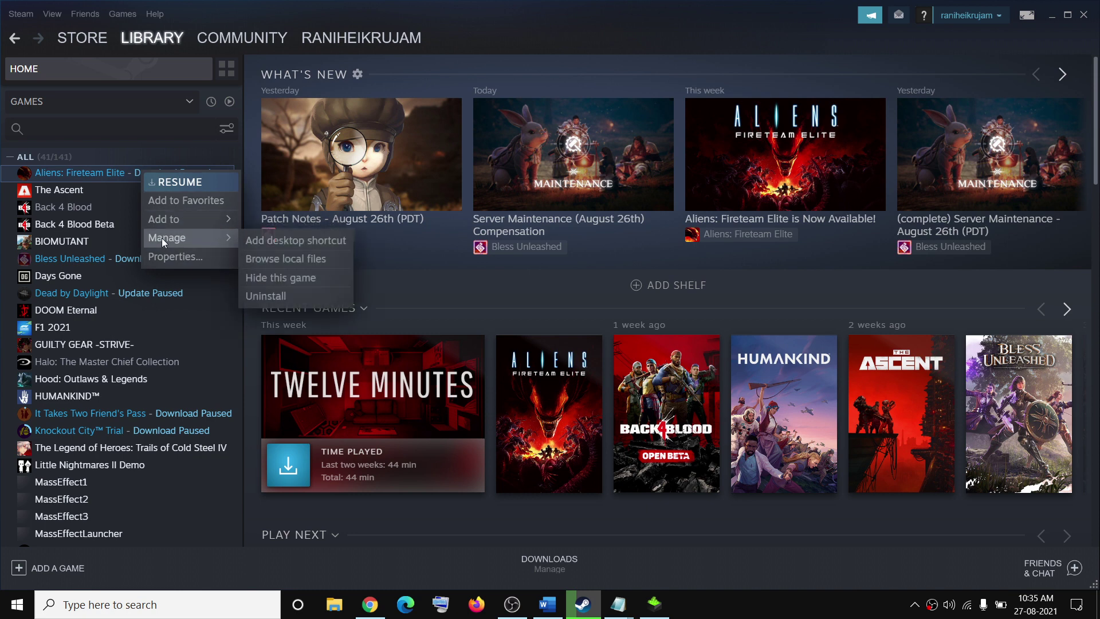
left_click(296, 258)
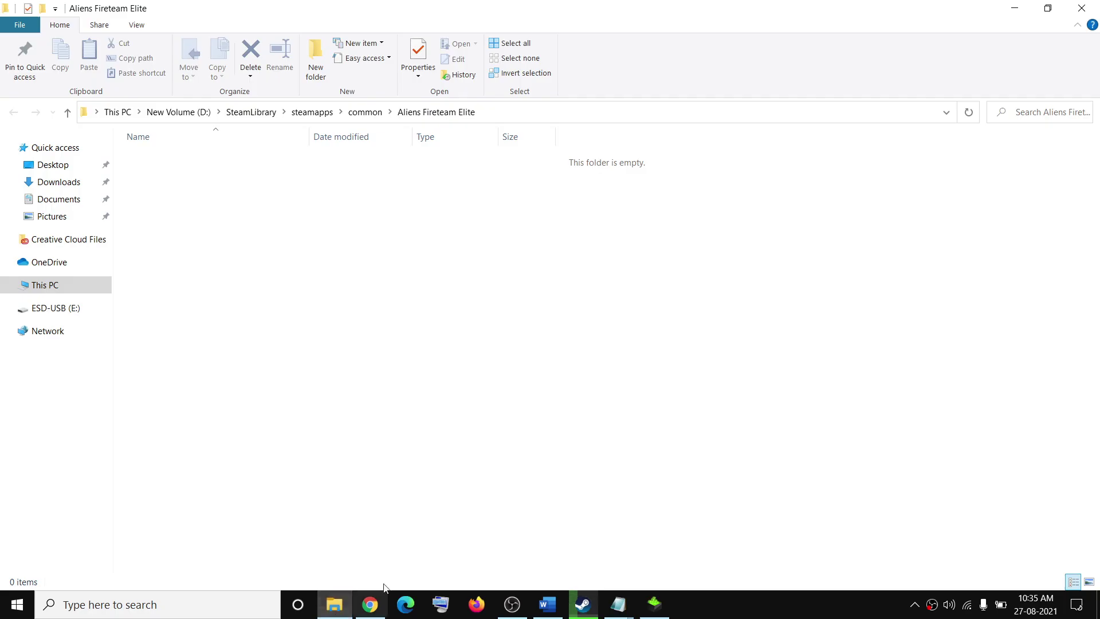
Step: Go up to the common games folder and select the Origin shortcut
left_click(70, 114)
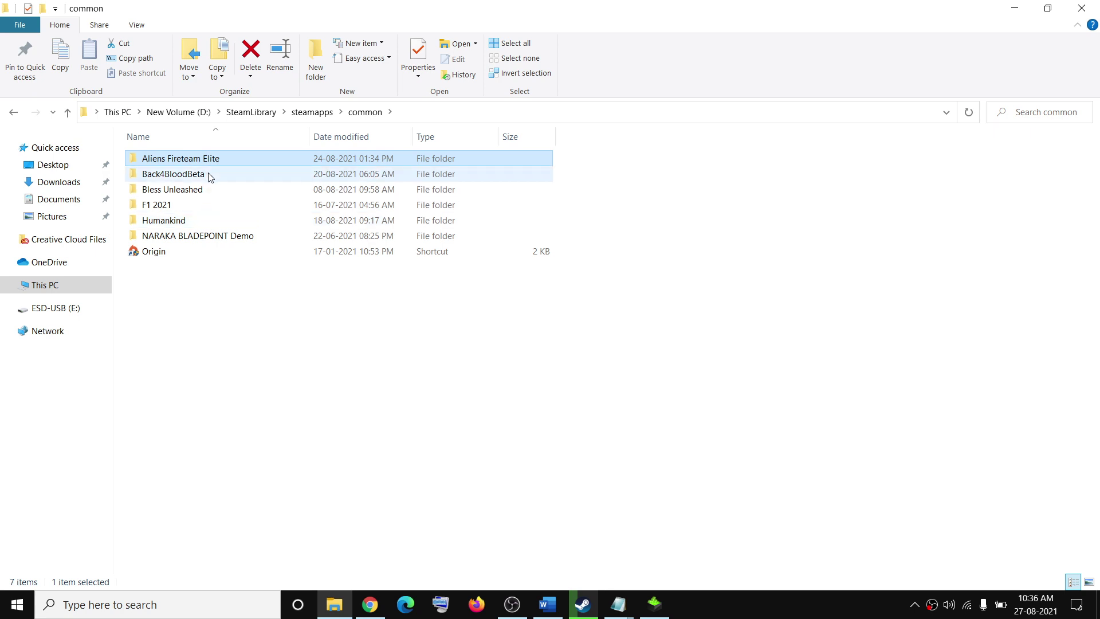
left_click(197, 256)
right_click(197, 259)
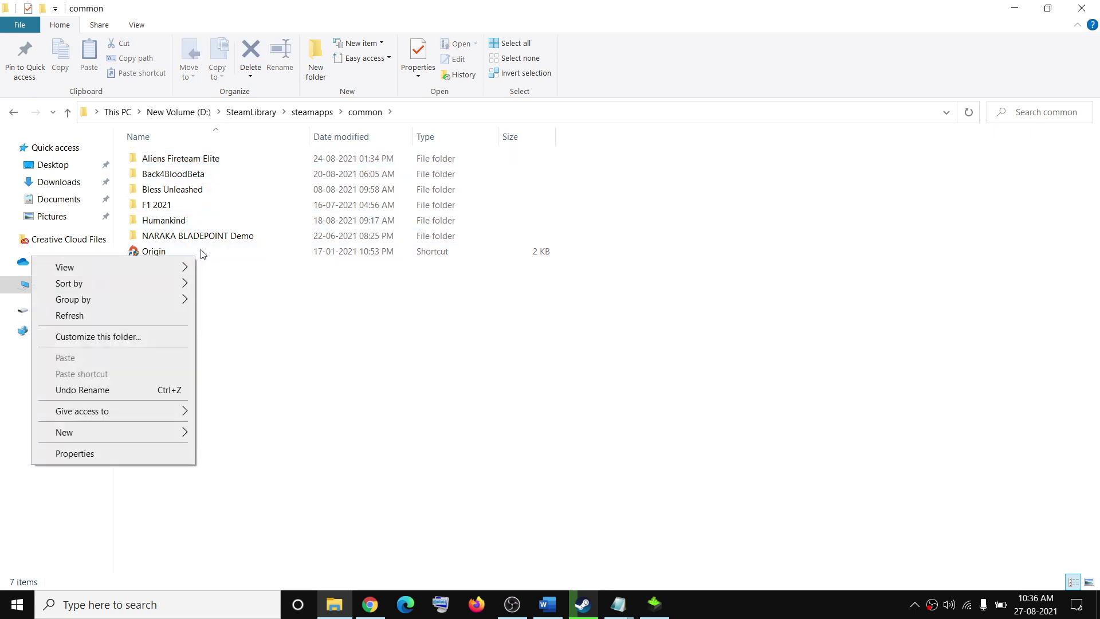
left_click(258, 256)
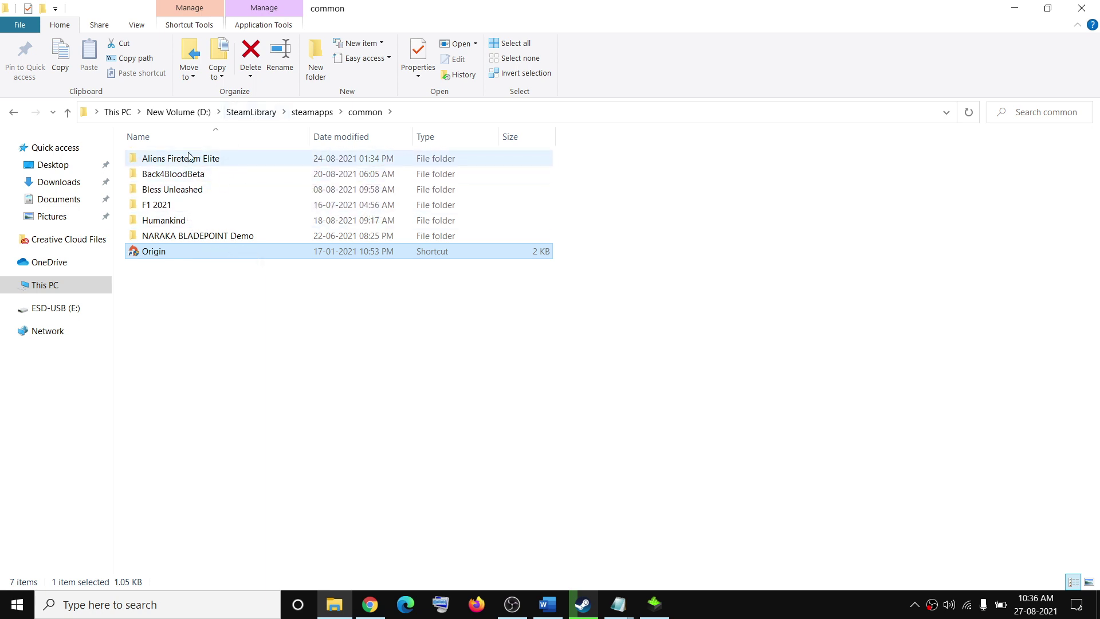
Step: Tick Run this program as an administrator in the Origin shortcut's Compatibility properties and apply
right_click(201, 252)
left_click(57, 580)
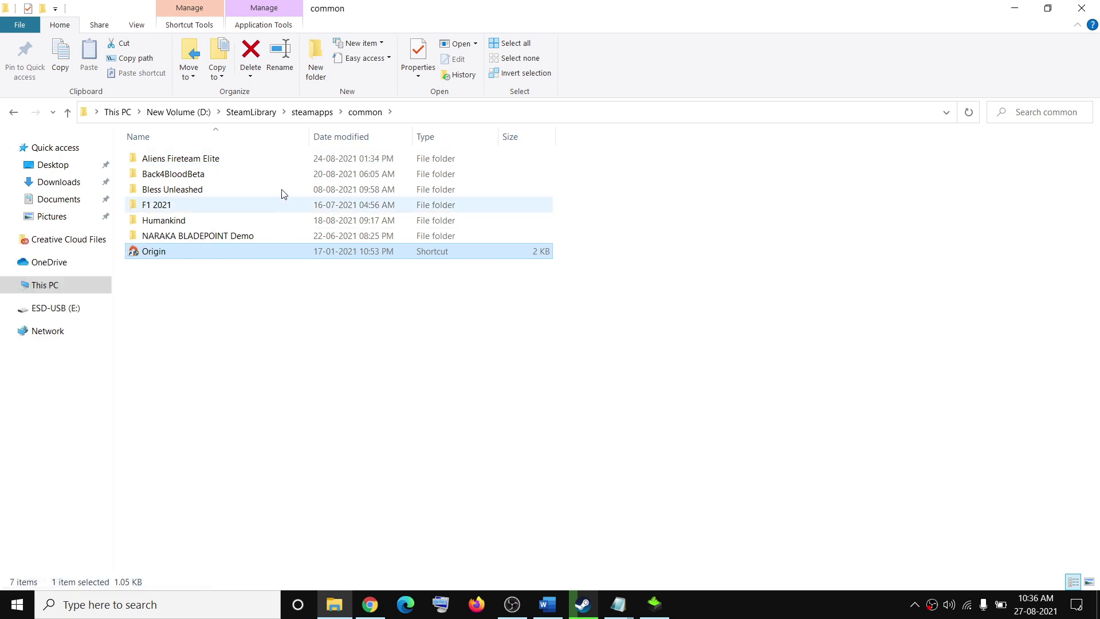
left_click_drag(293, 211, 286, 101)
left_click(403, 141)
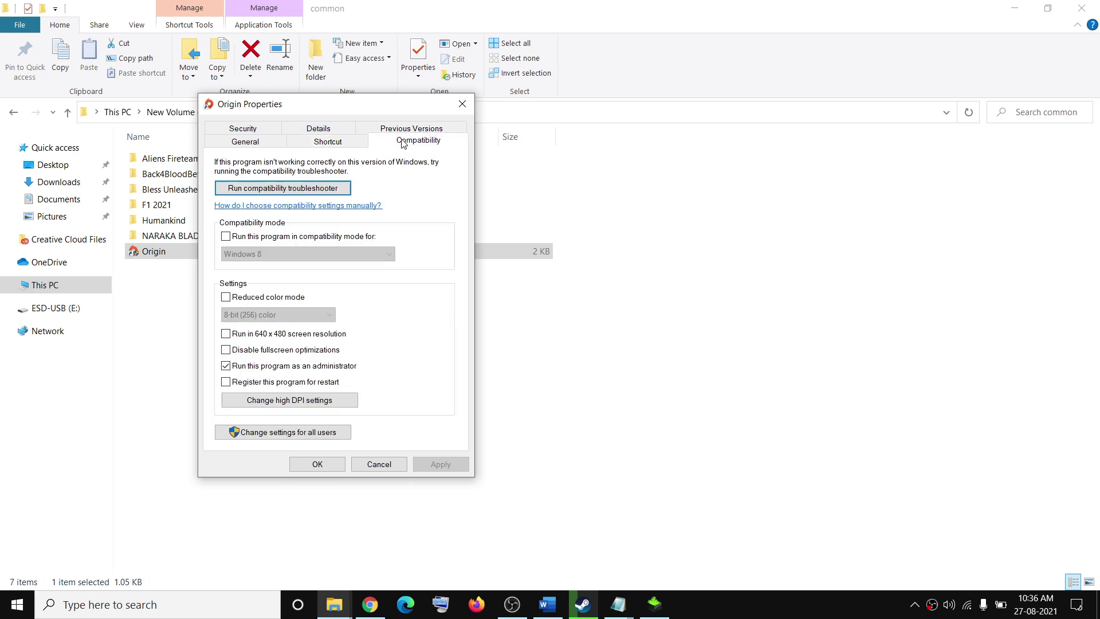
left_click(227, 368)
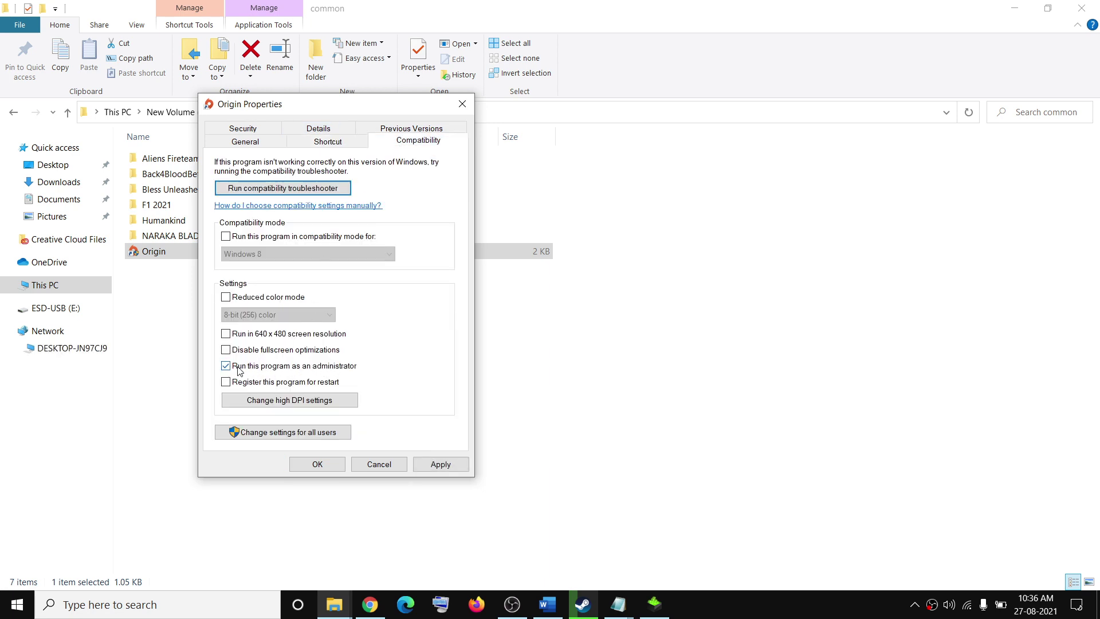
left_click(427, 466)
left_click(321, 465)
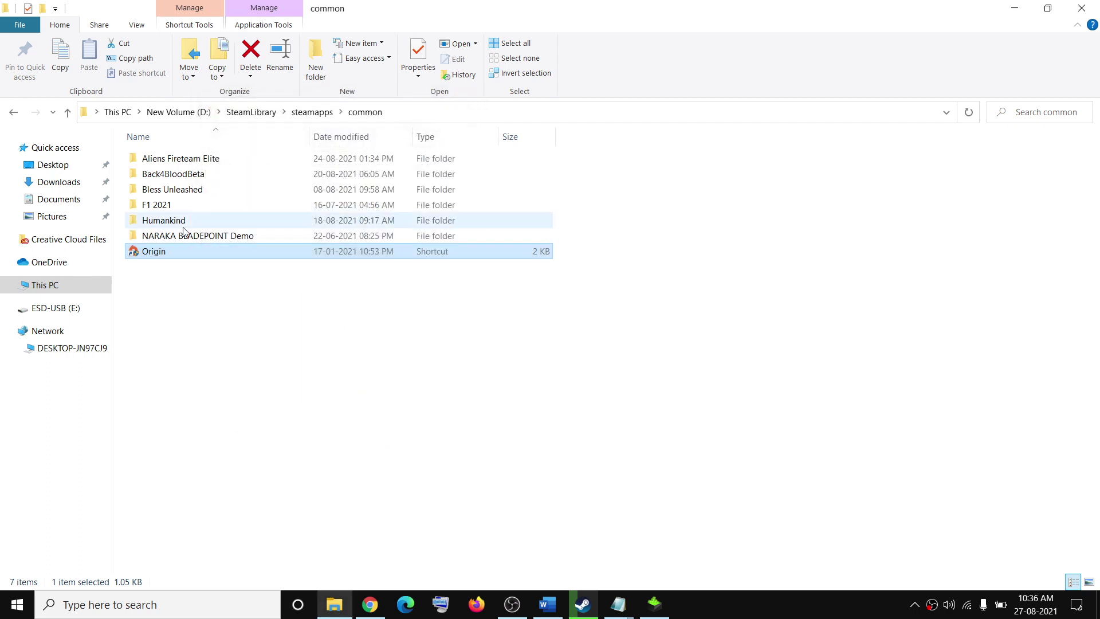
left_click(541, 606)
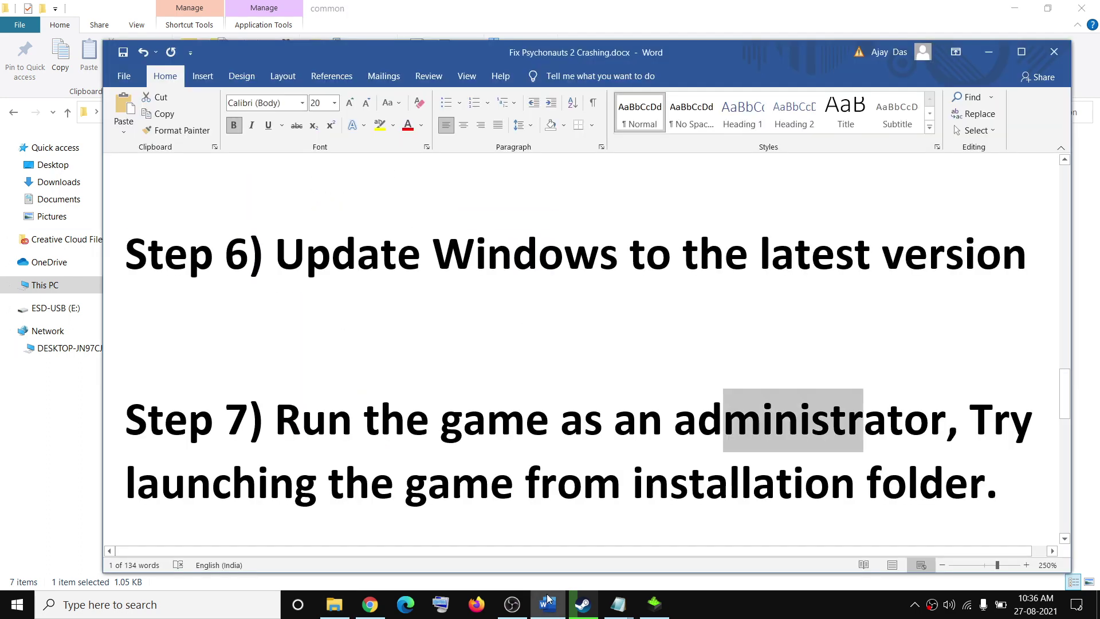
left_click_drag(224, 488, 788, 462)
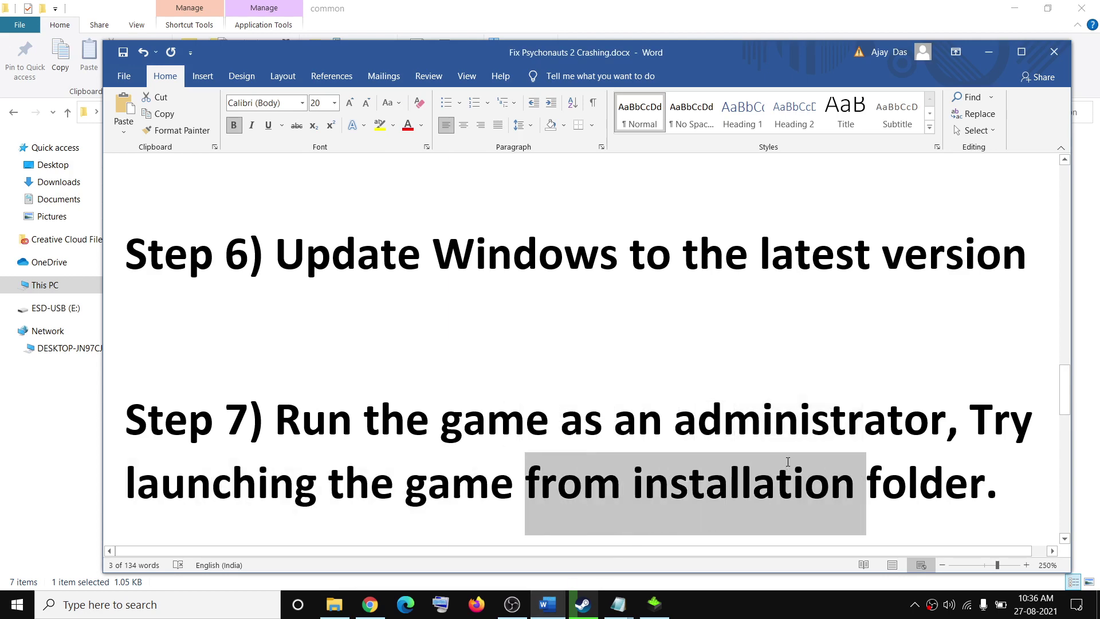
scroll(445, 357, "down", 3)
left_click_drag(273, 401, 599, 395)
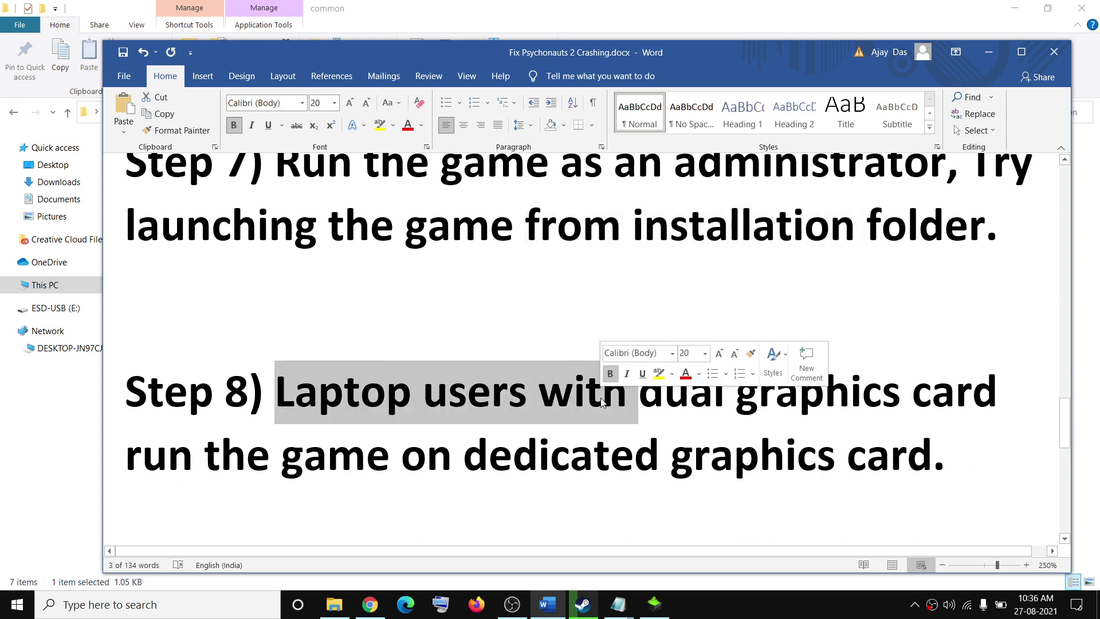
left_click_drag(422, 398, 425, 501)
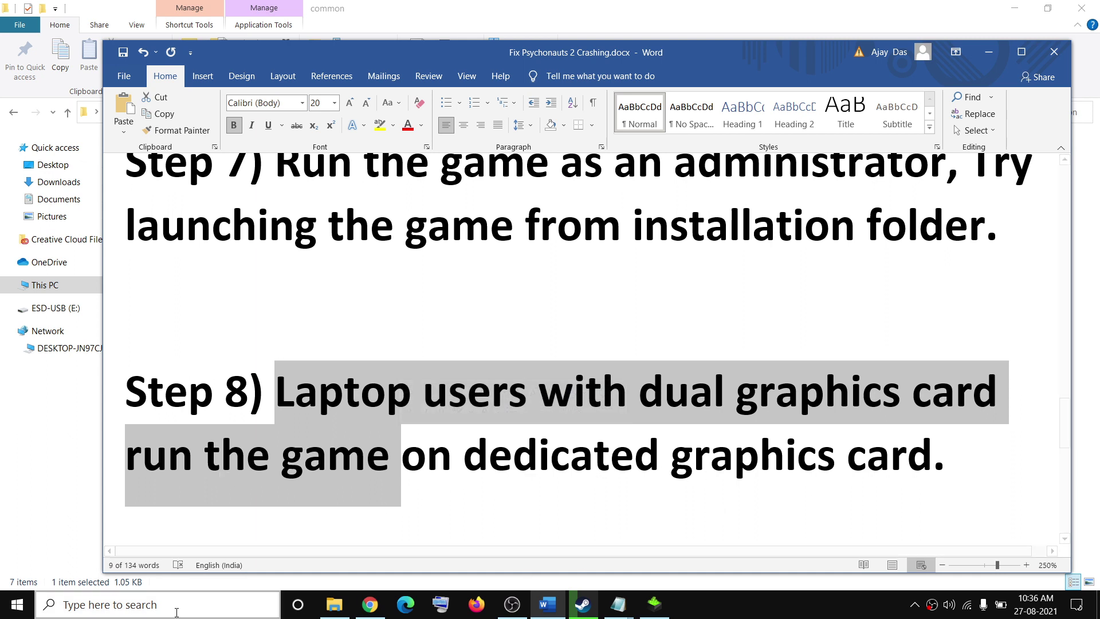
left_click(152, 605)
Step: Open Graphics settings and browse to D:\SteamLibrary\steamapps\common, closing the picker without adding anything
type("graphics settings")
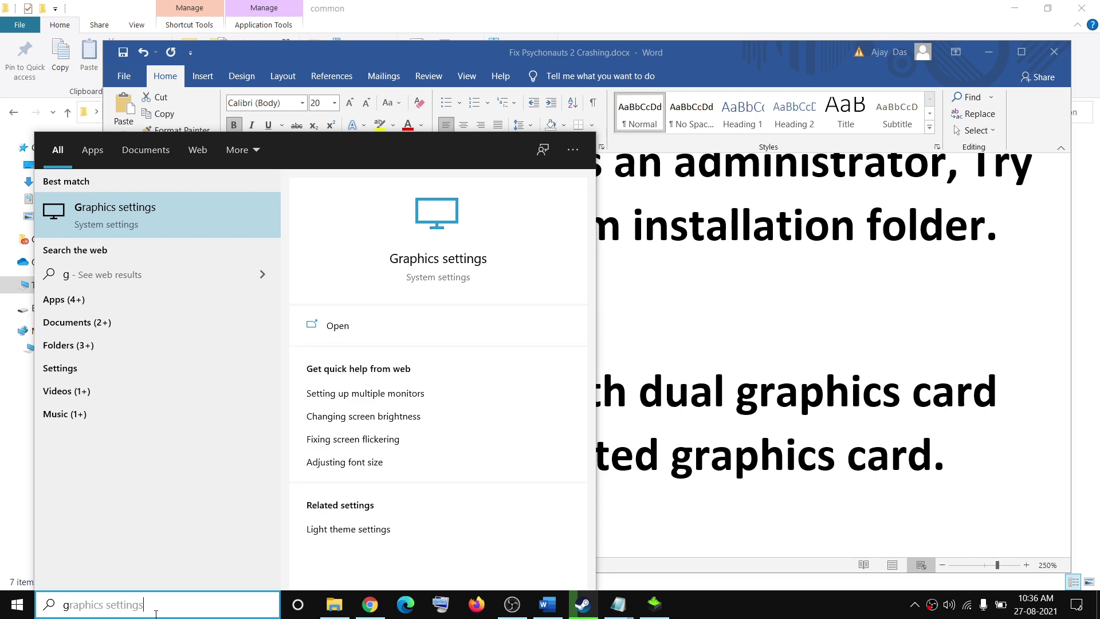
key("Right")
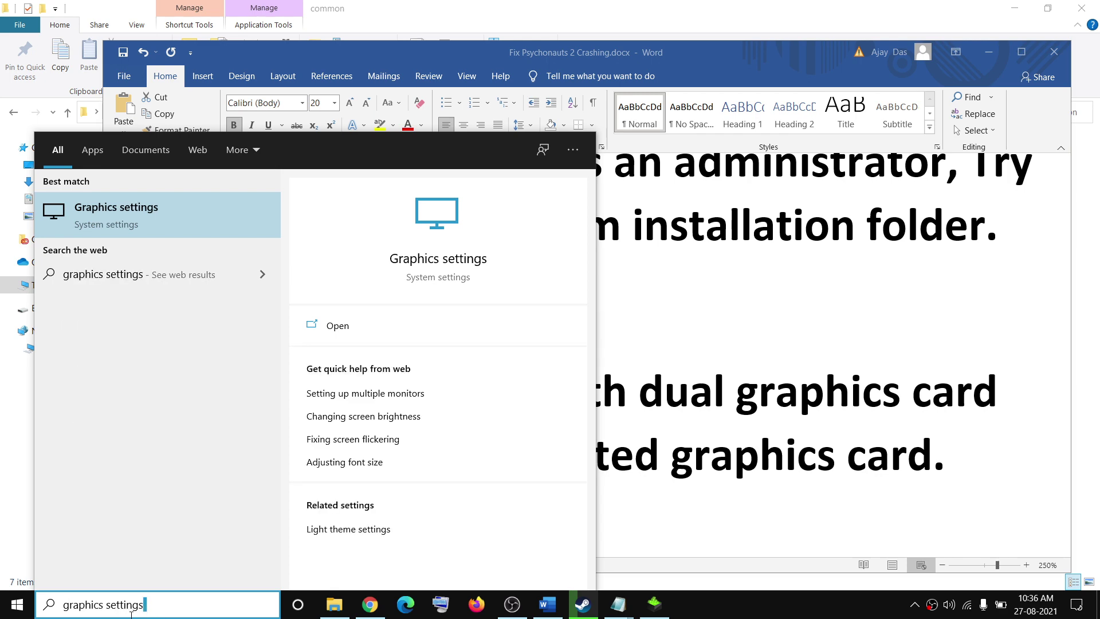
left_click(142, 212)
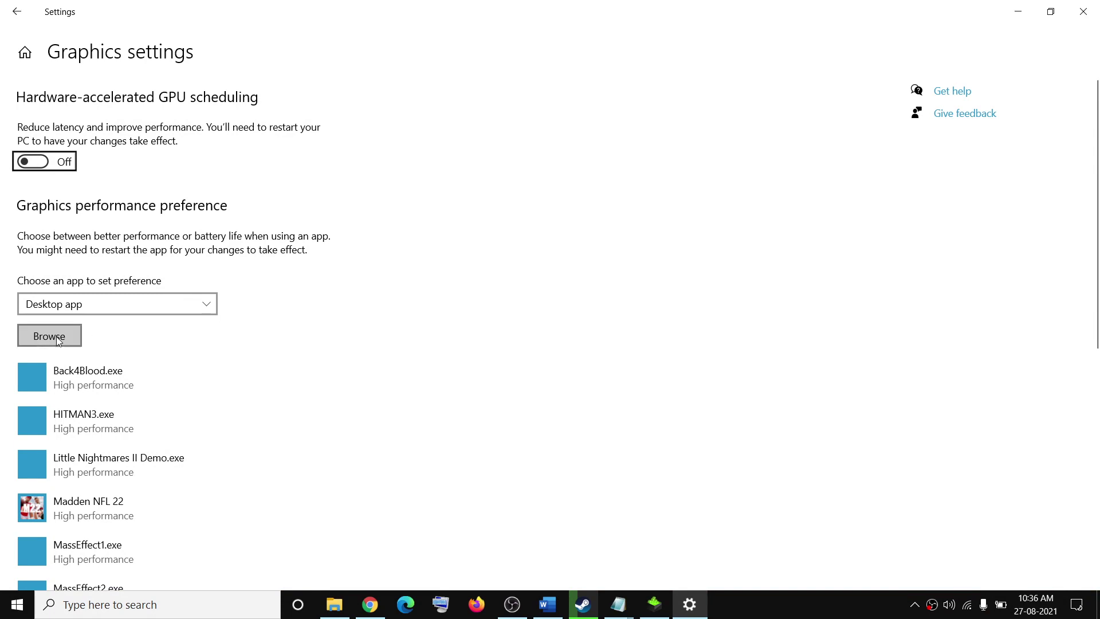
left_click(48, 338)
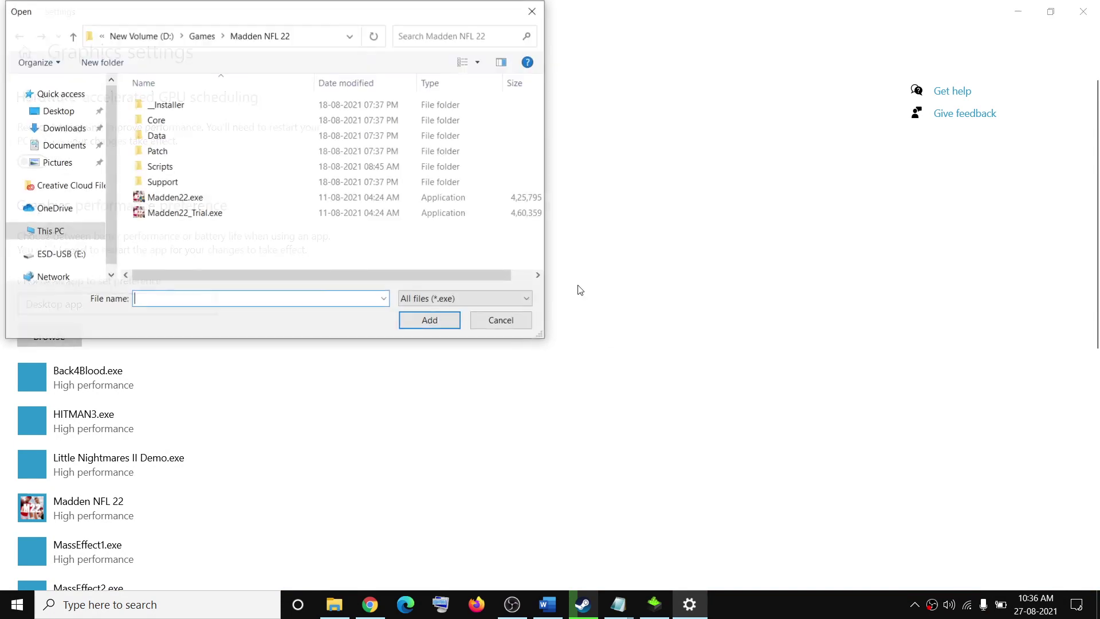
left_click(77, 234)
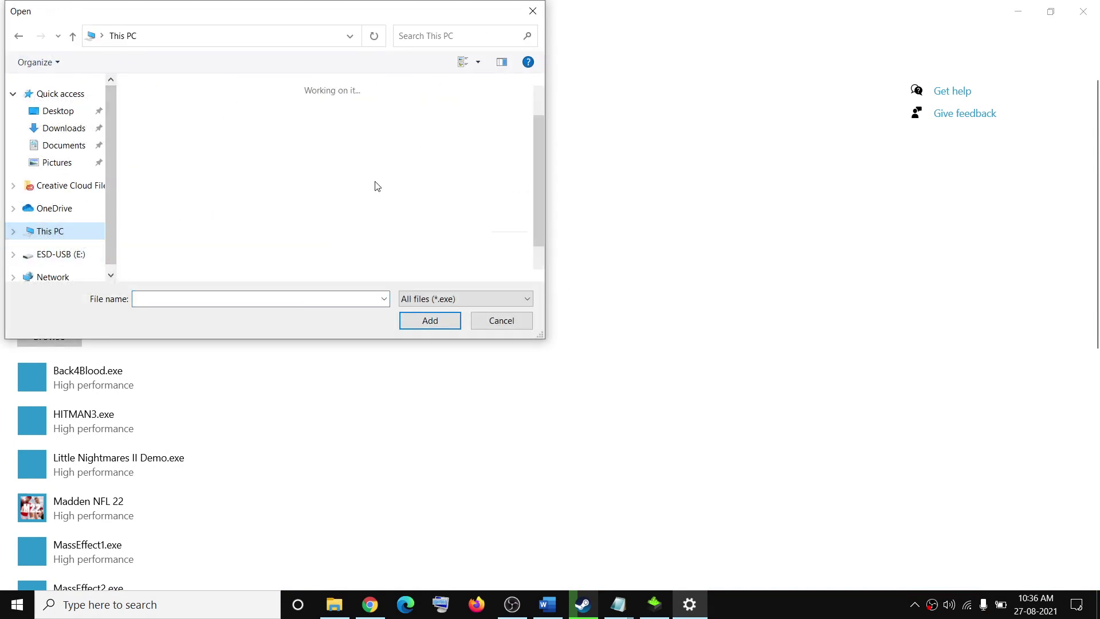
double_click(379, 213)
scroll(348, 211, "down", 4)
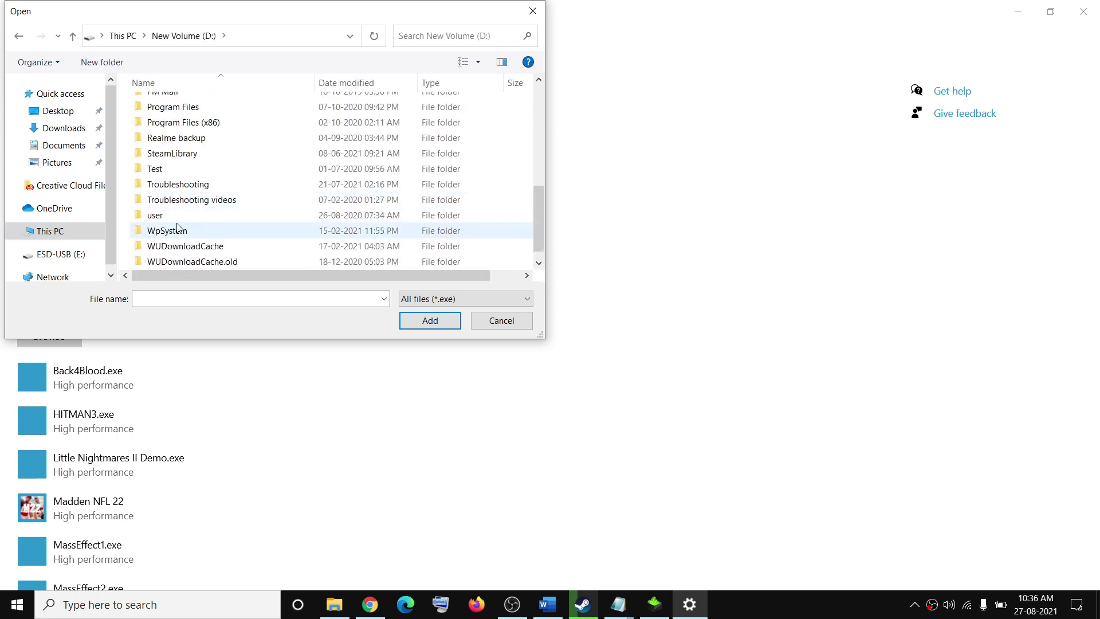
double_click(175, 158)
double_click(188, 106)
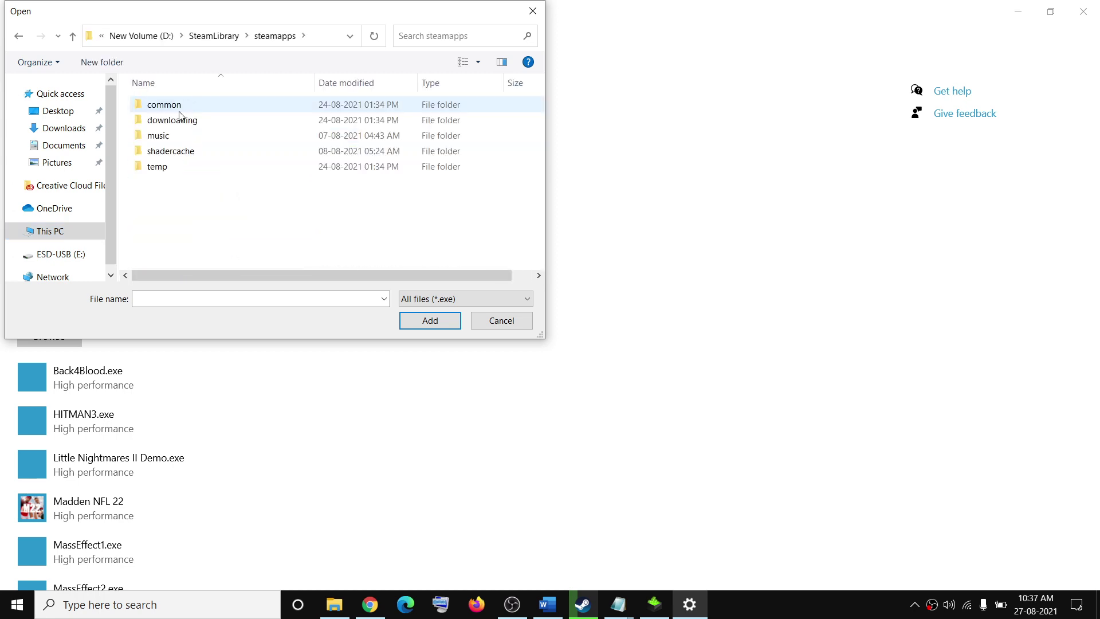
double_click(175, 106)
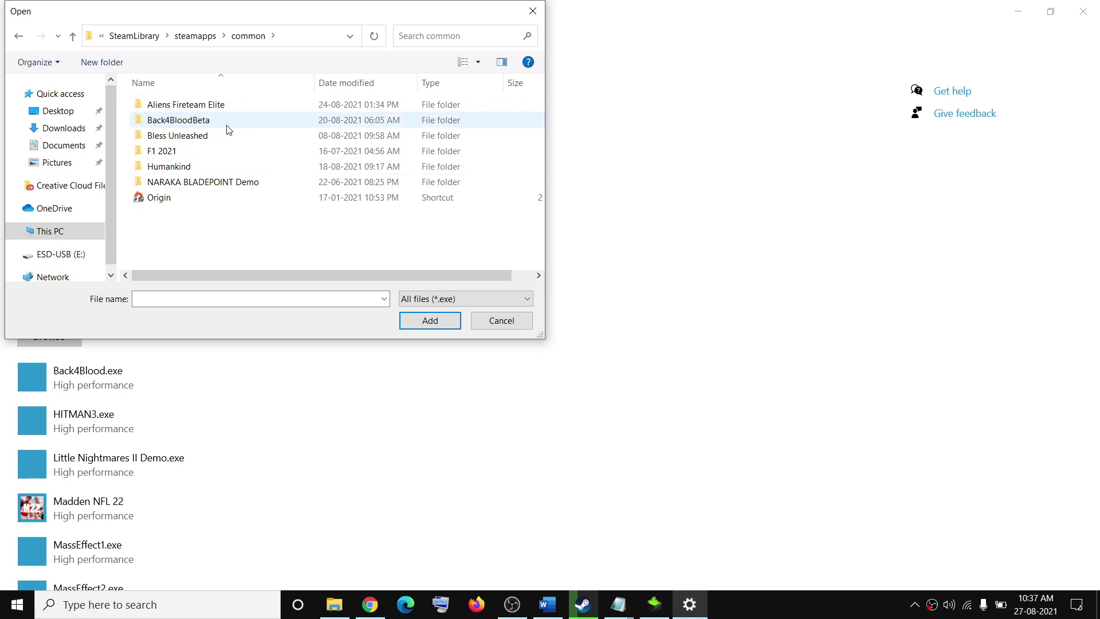
left_click(504, 320)
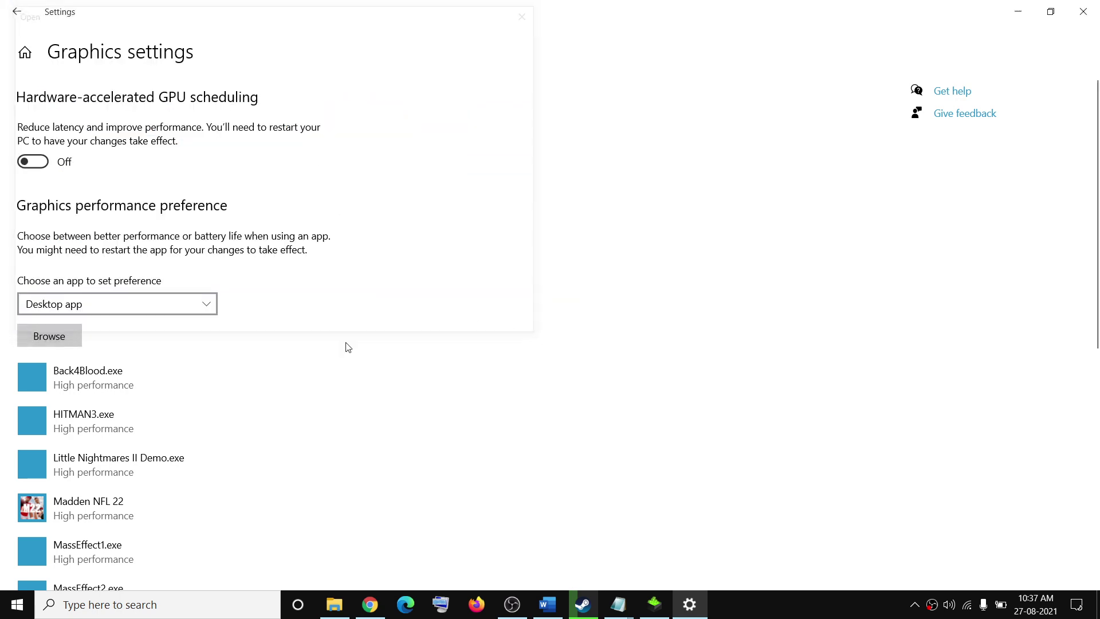
Step: Save High performance as Back4Blood.exe's graphics preference and close Settings
left_click(138, 367)
scroll(231, 197, "down", 2)
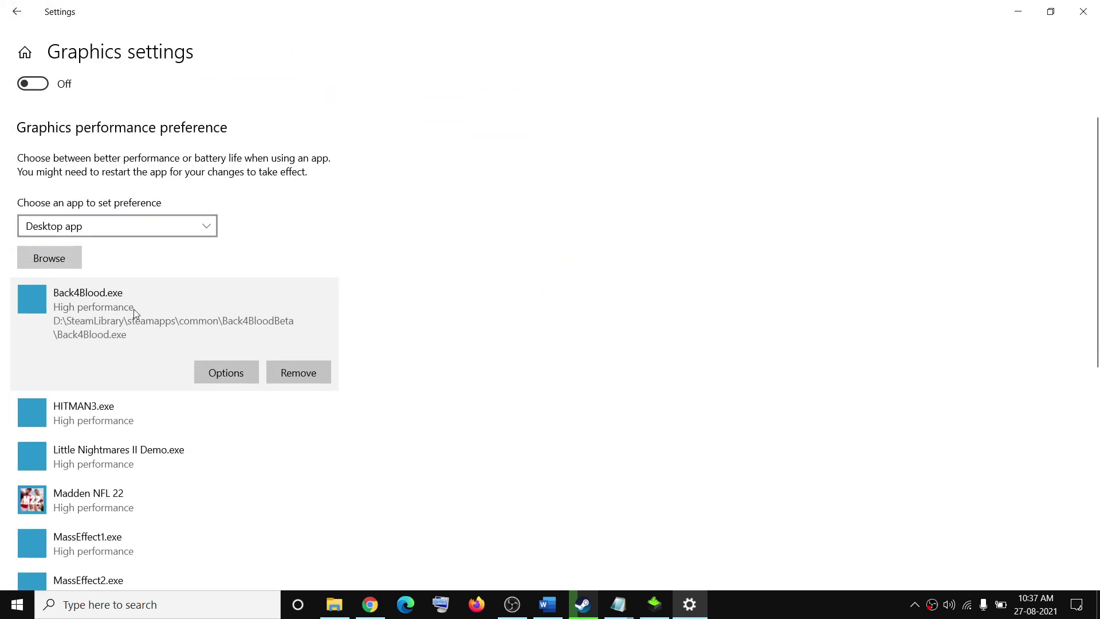
left_click(236, 379)
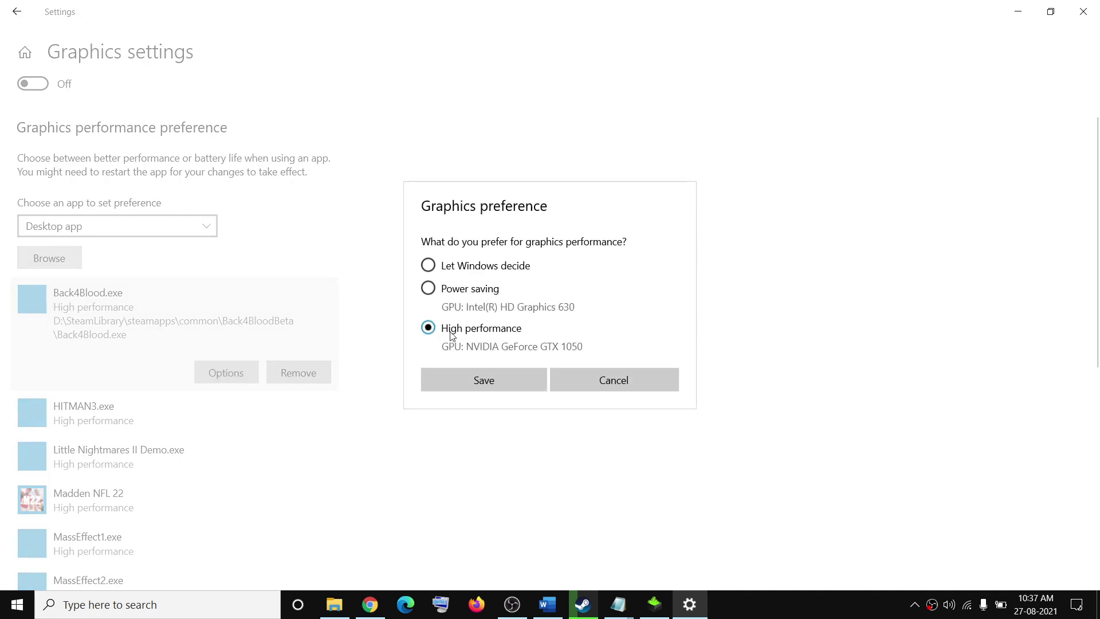
left_click(483, 380)
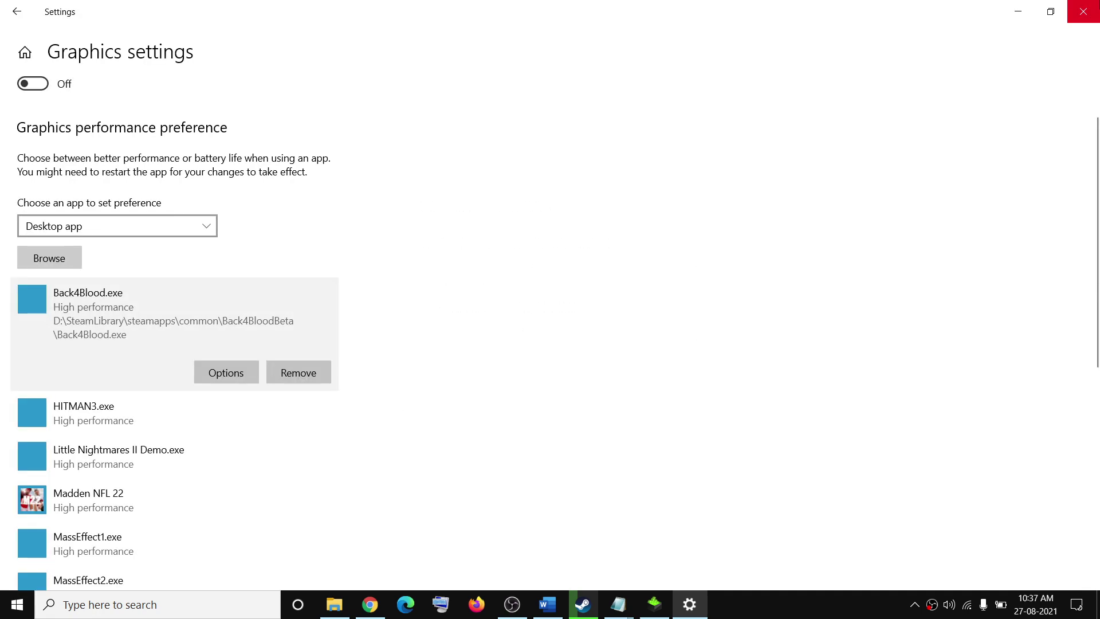
left_click(1095, 9)
scroll(422, 380, "down", 5)
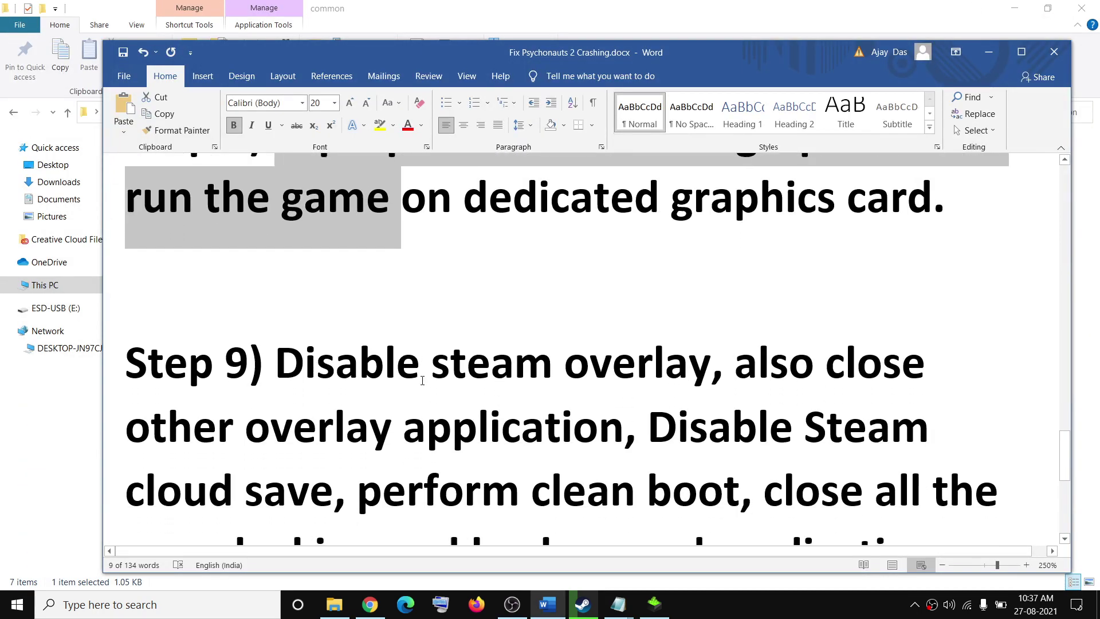
Step: Verify Aliens: Fireteam Elite's properties have the in-game overlay and Steam Cloud unticked
scroll(421, 378, "down", 2)
left_click_drag(310, 295, 713, 286)
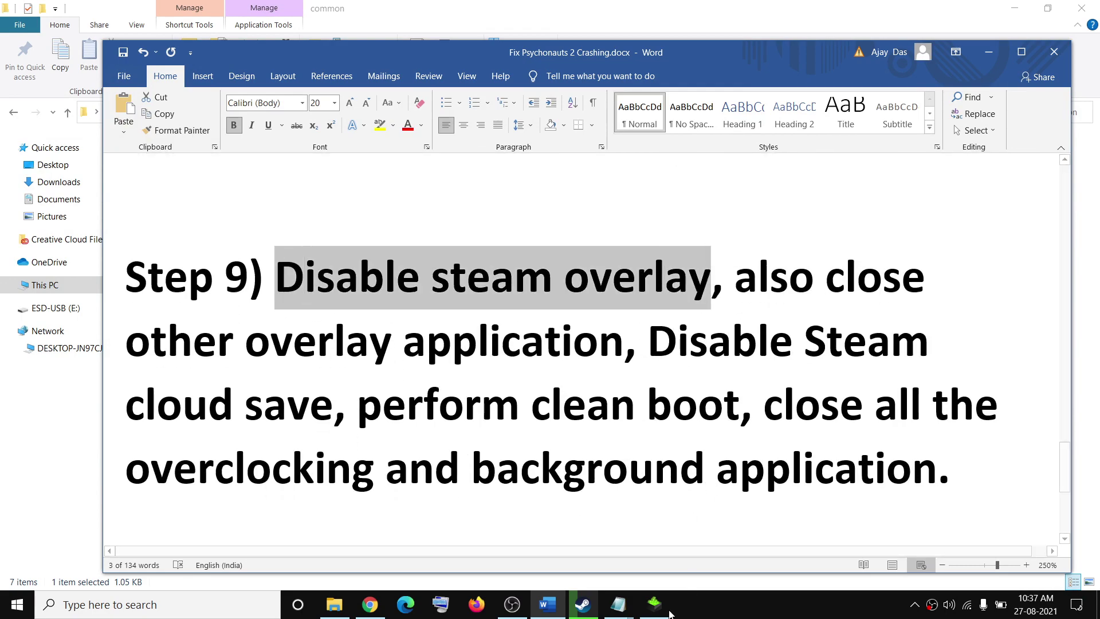
left_click(583, 604)
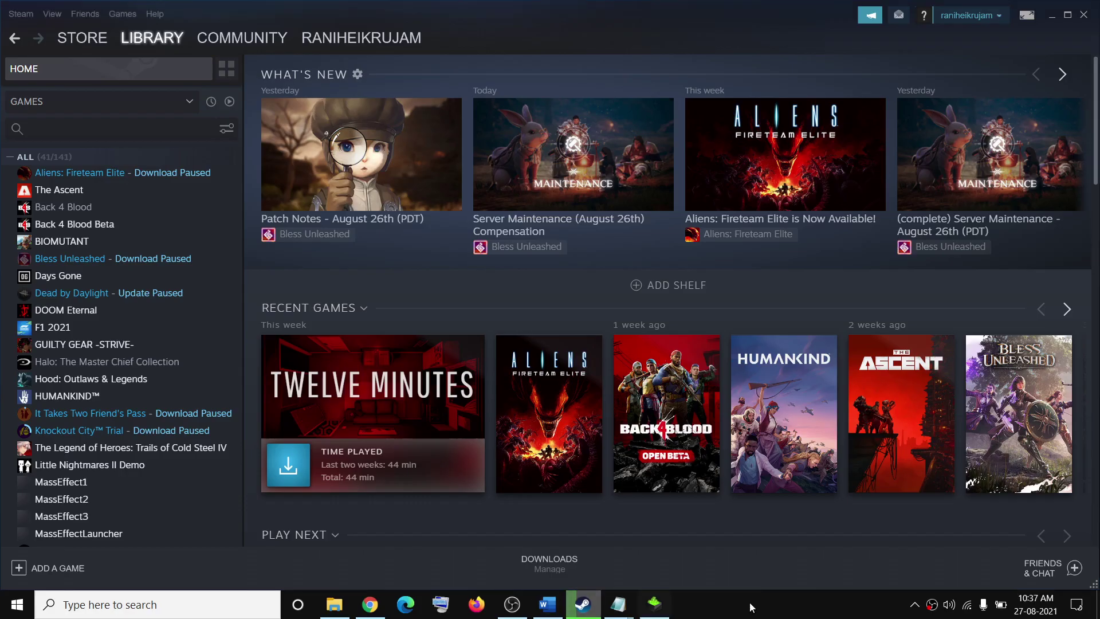
right_click(180, 181)
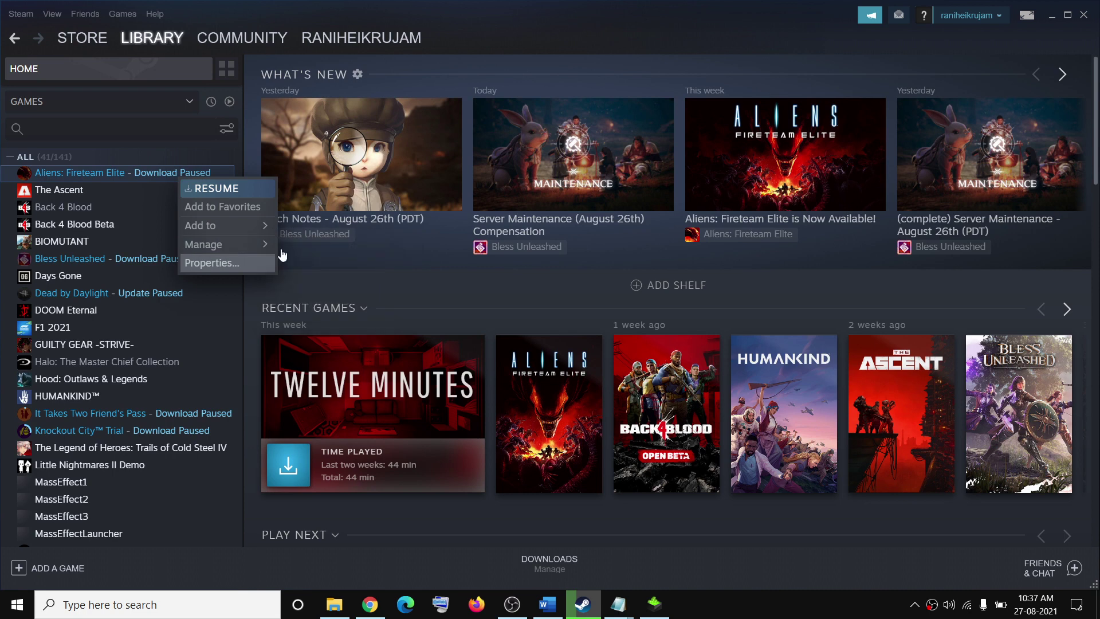
left_click(223, 261)
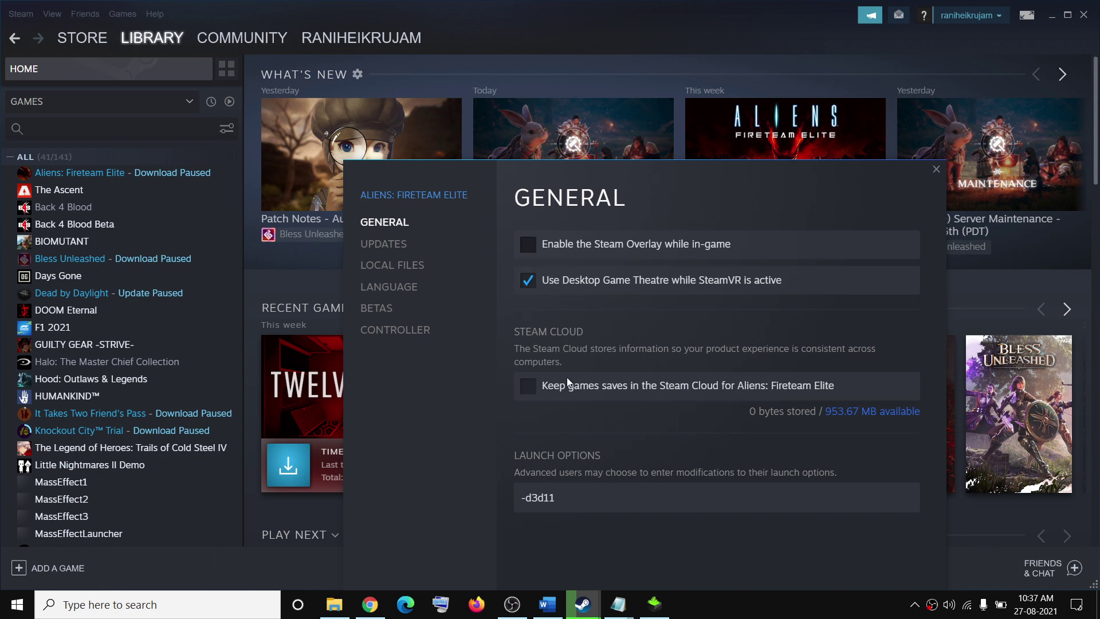
left_click(995, 167)
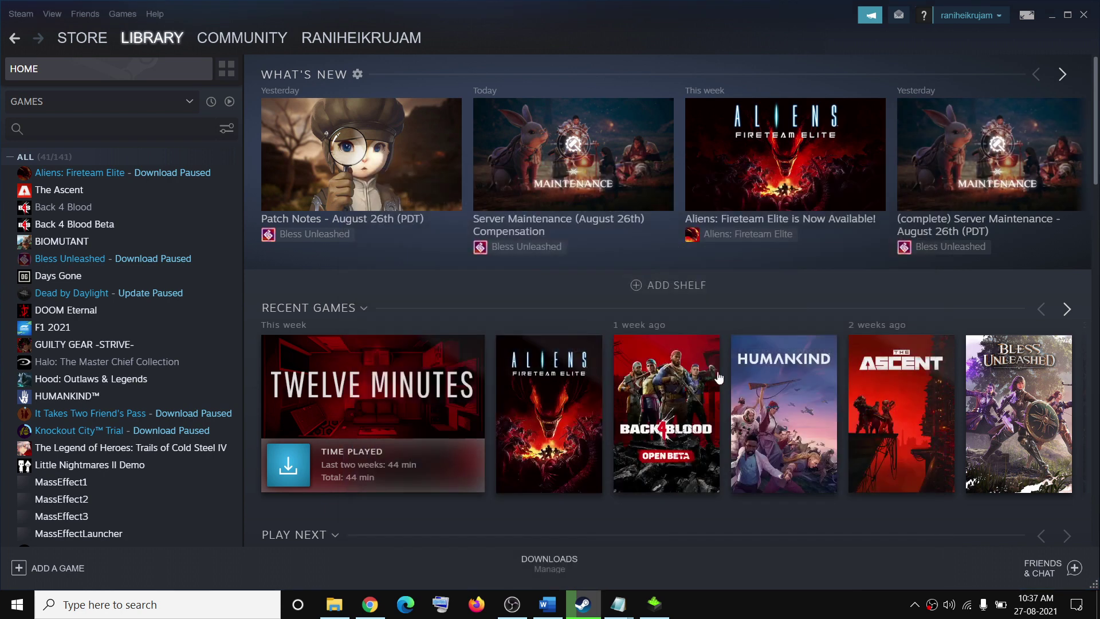
left_click(547, 603)
Step: Highlight the overlay step, try a Windows search ending with 'ge', then dismiss it
left_click_drag(276, 278, 676, 312)
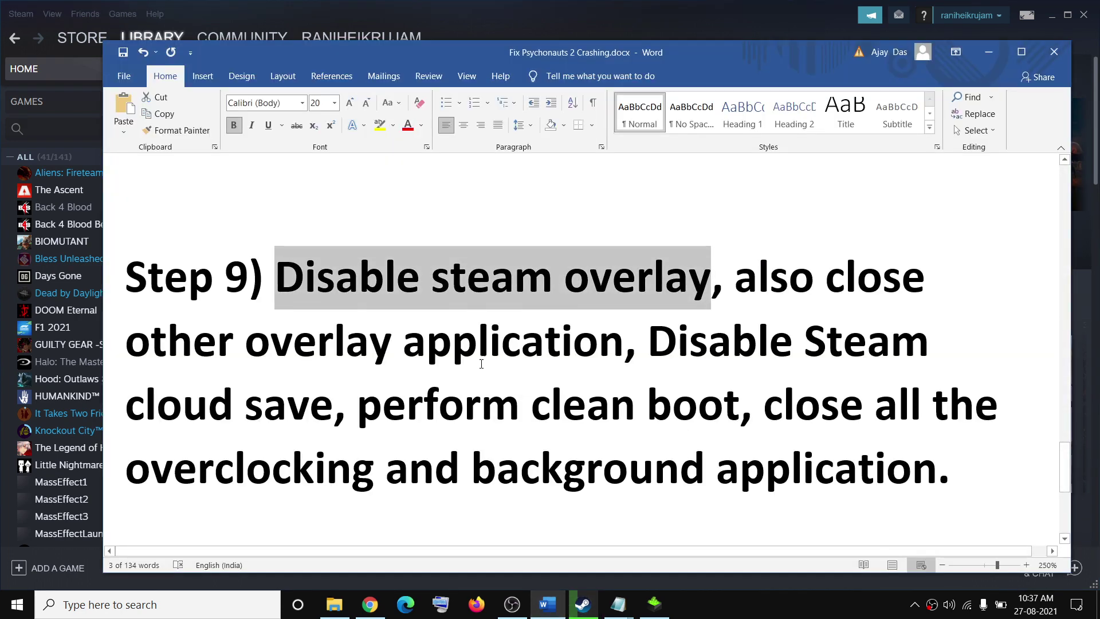
left_click(236, 604)
type("d")
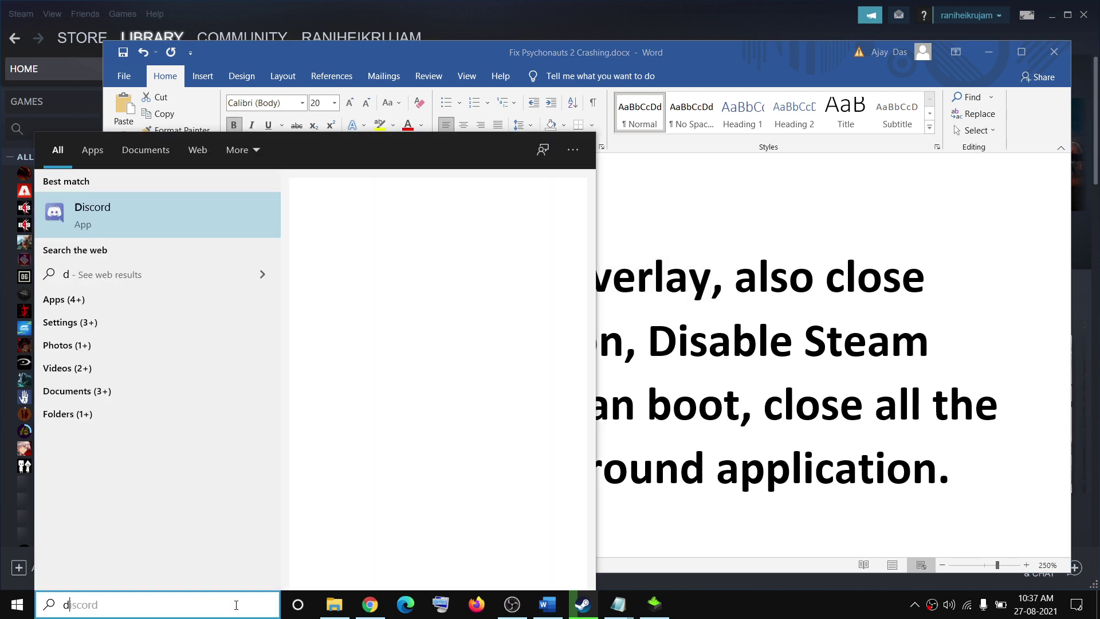
type("s")
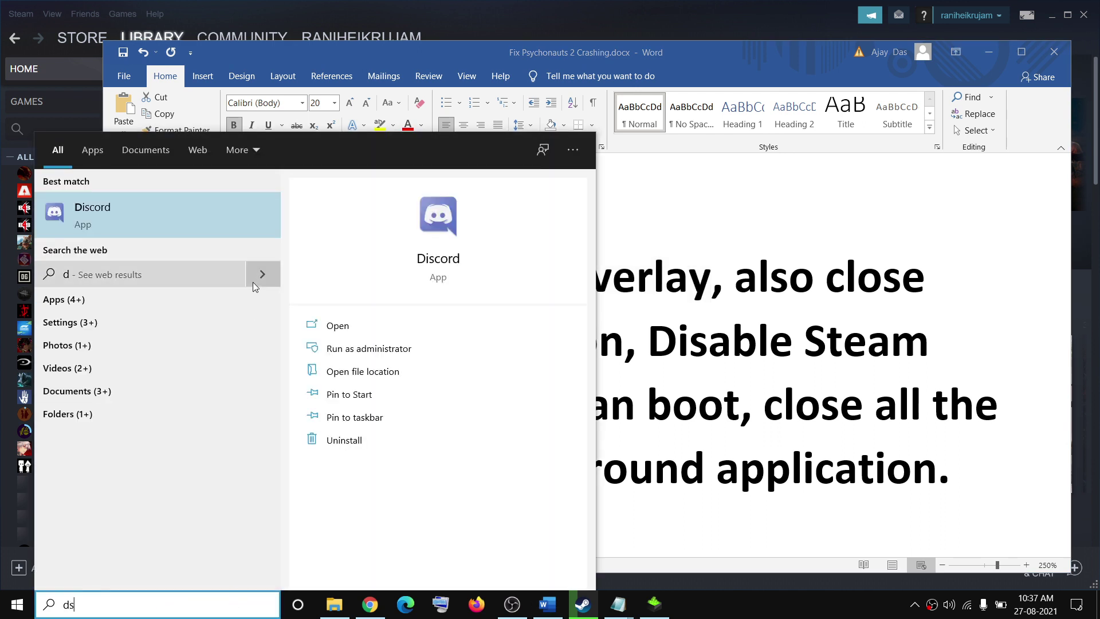
key("BackSpace")
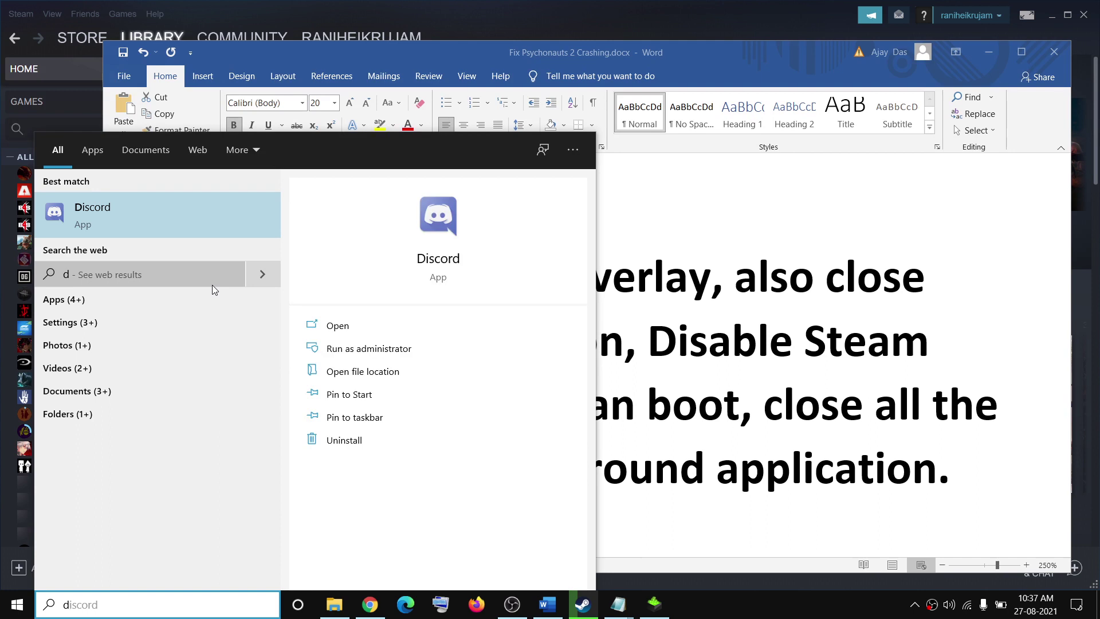
type("iscord")
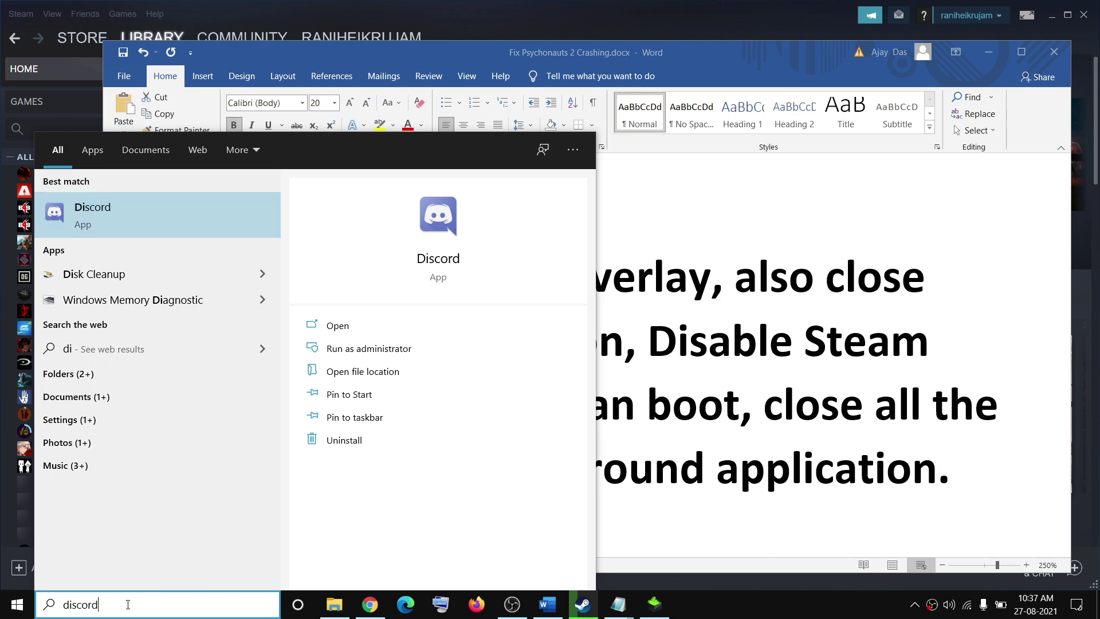
double_click(128, 605)
type("ge")
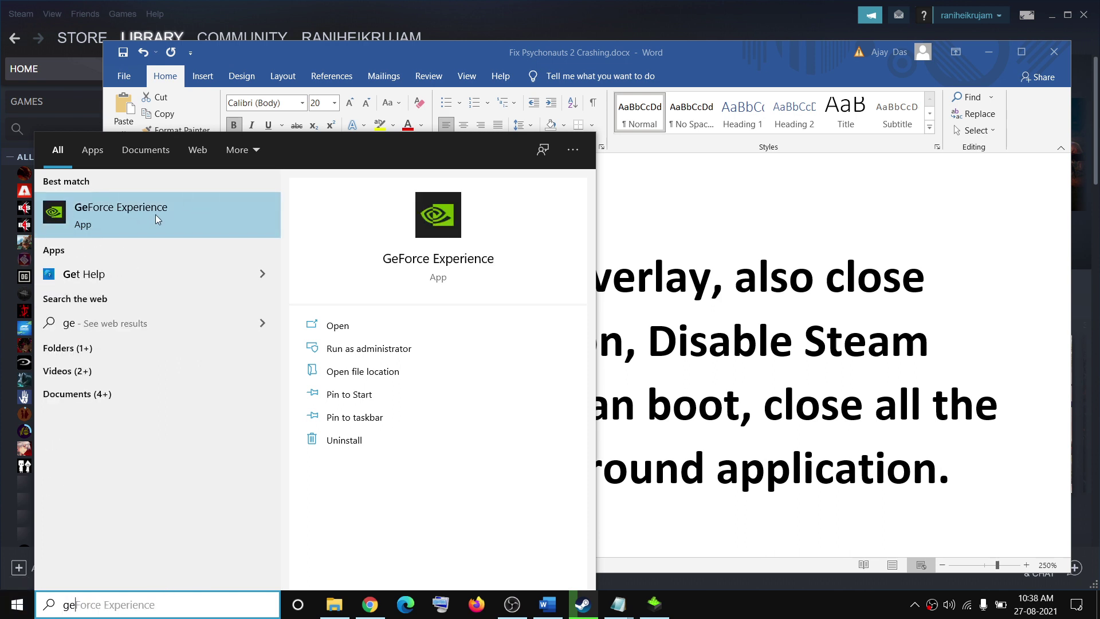
left_click(722, 344)
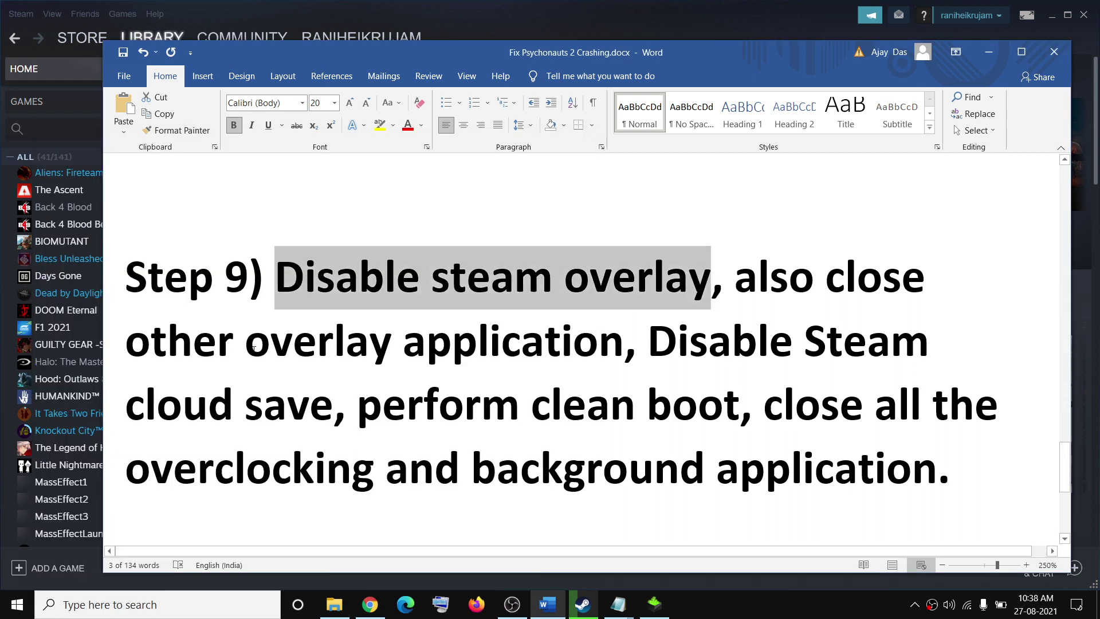
Step: Highlight the overlay, Disable Steam and 'perform clean boot' lines, then open Windows Search
left_click_drag(191, 343, 584, 345)
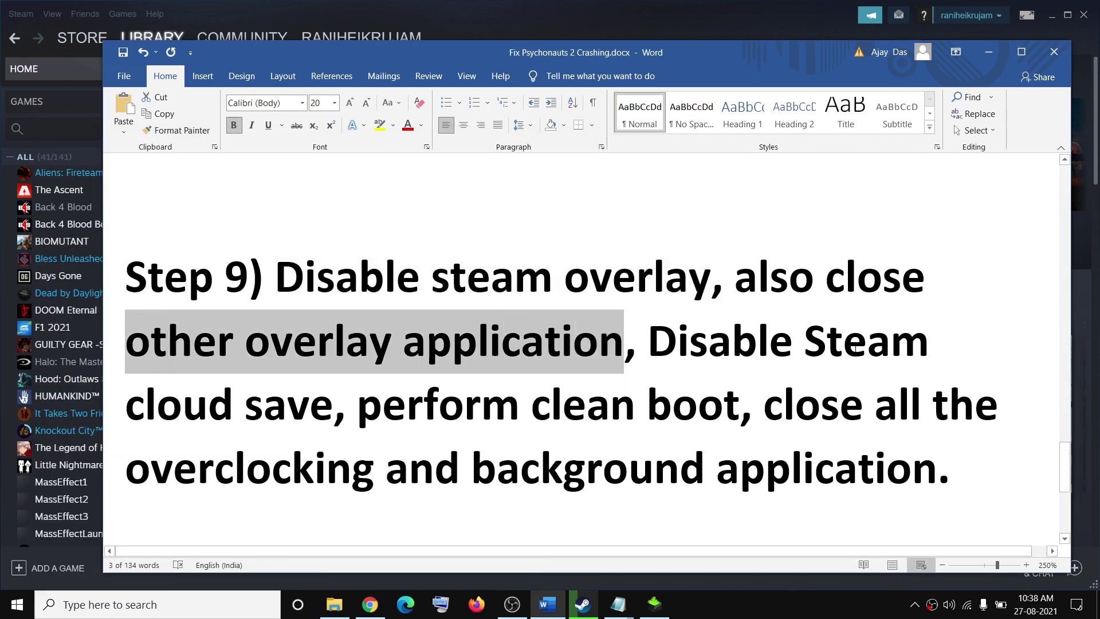
left_click_drag(687, 331, 927, 344)
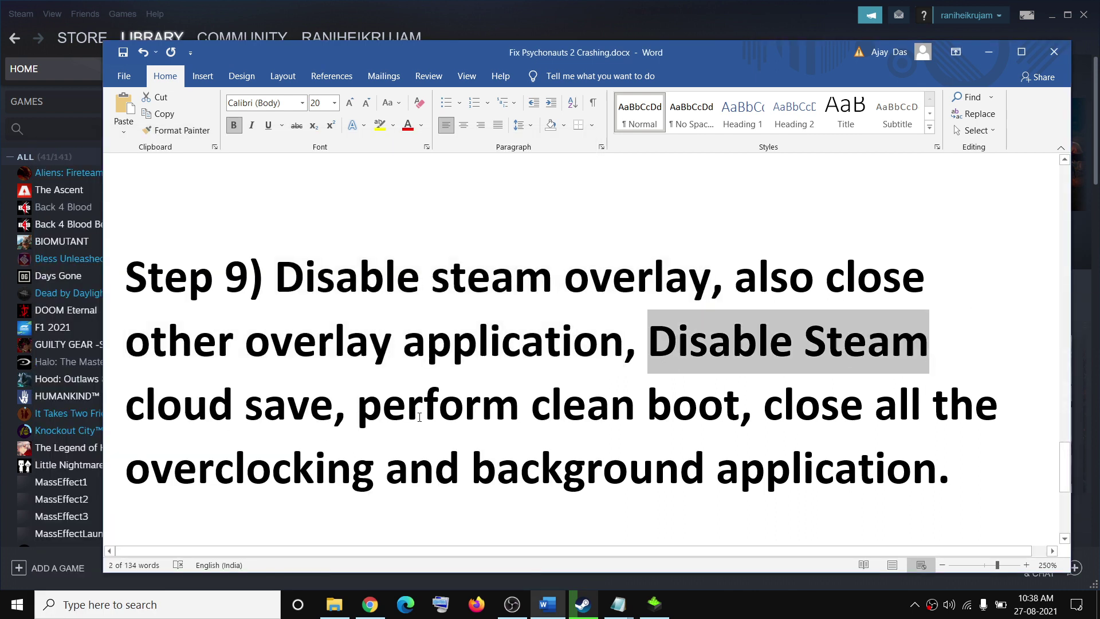
left_click_drag(382, 407, 742, 407)
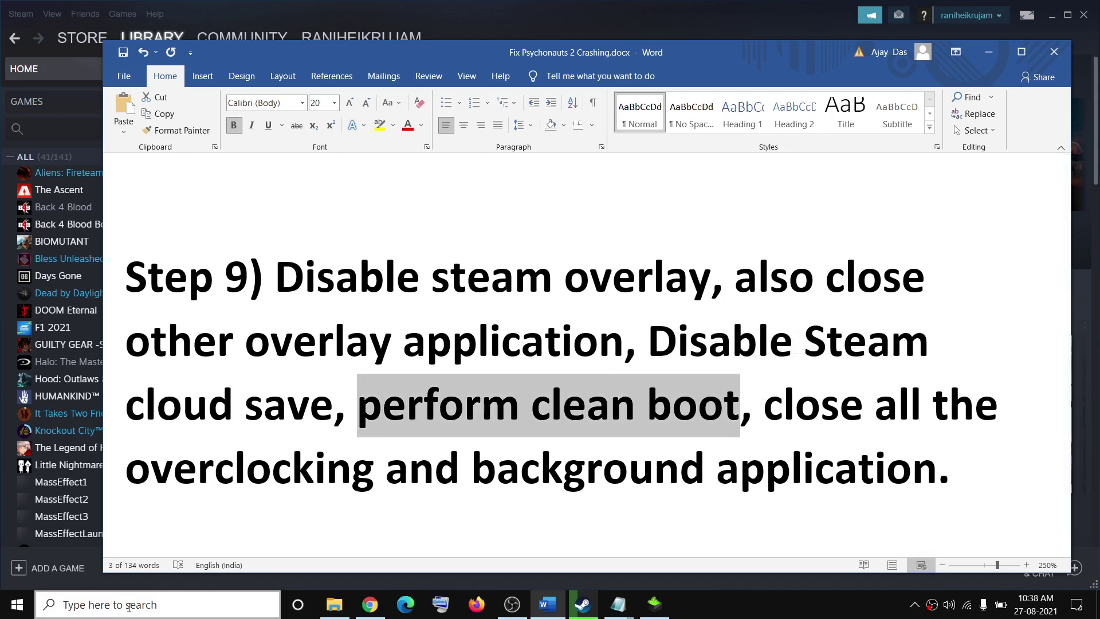
left_click(131, 610)
Step: Search 'system' to open System Configuration, tick Hide all Microsoft services, and click OK
type("system")
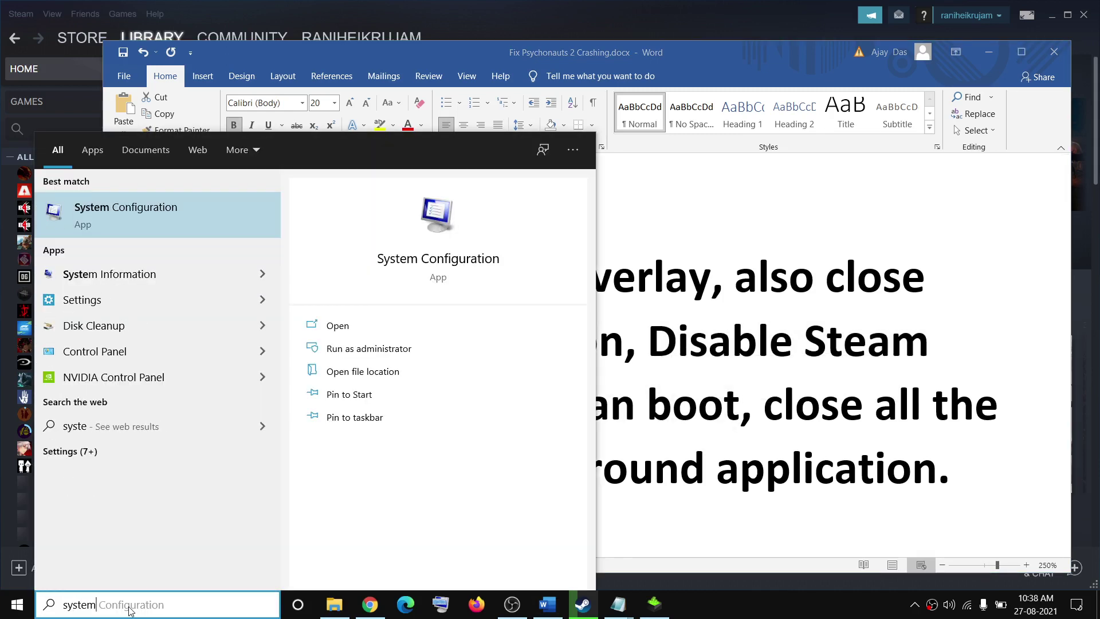
key("Right")
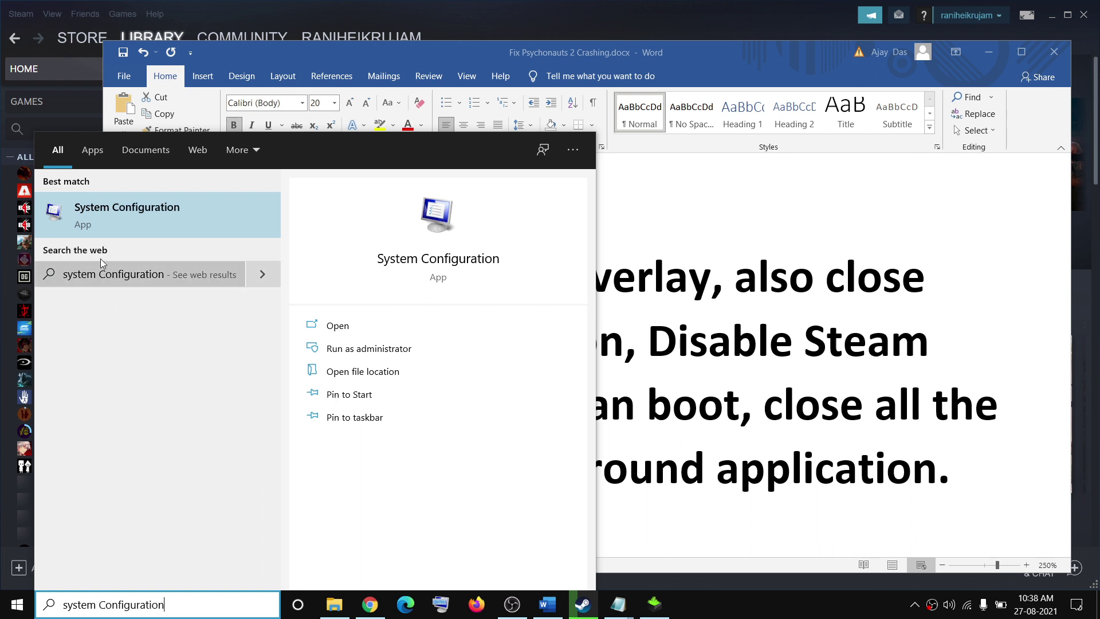
left_click(162, 234)
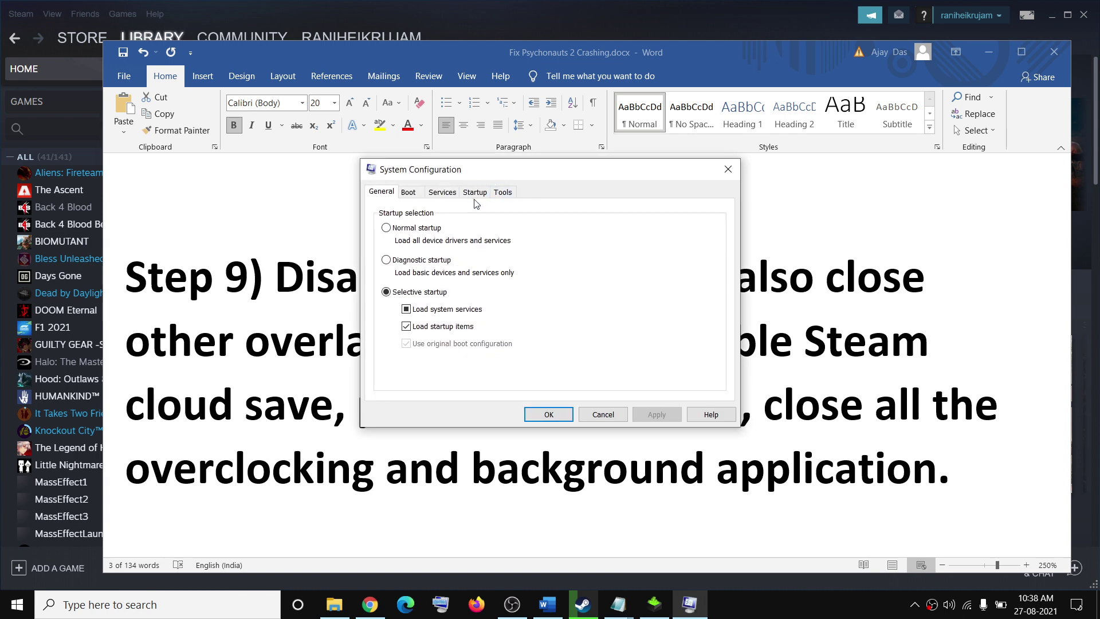
left_click(443, 195)
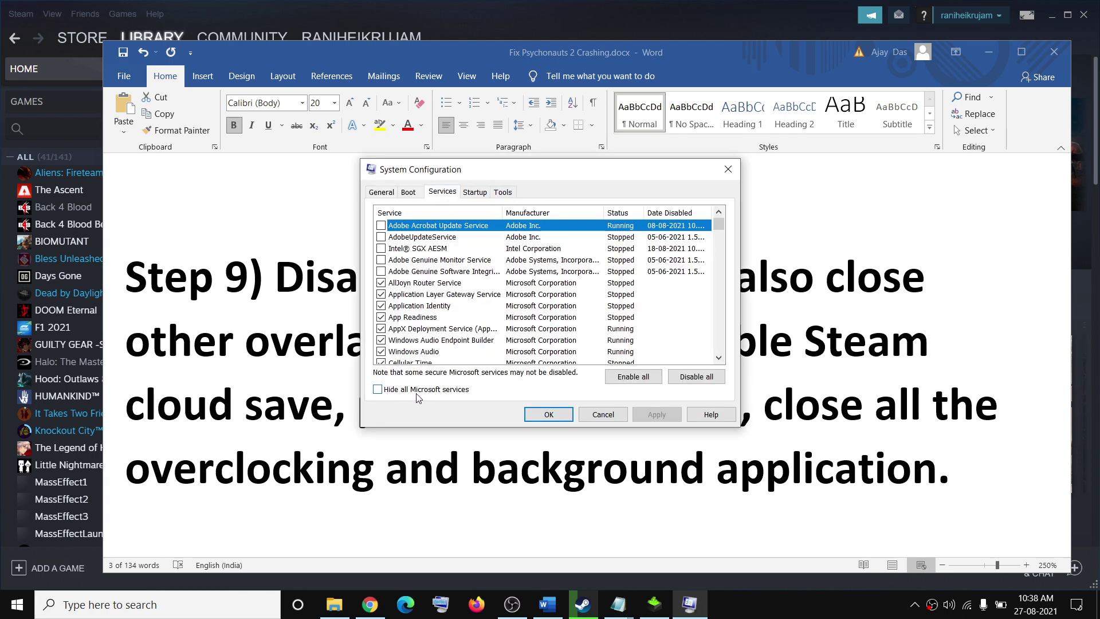
left_click(379, 391)
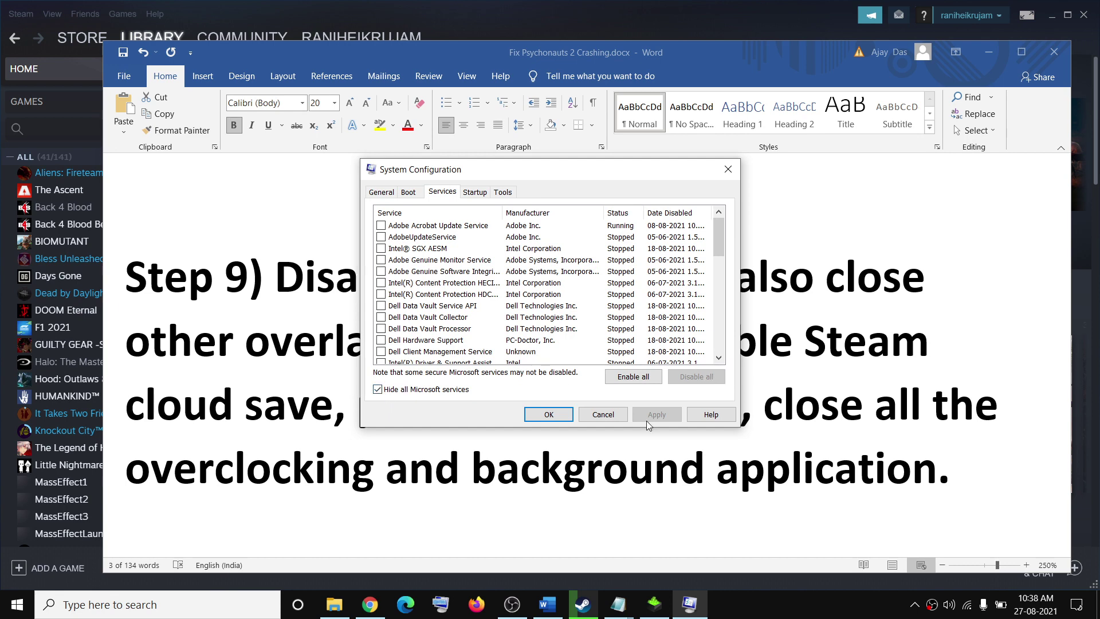
left_click(547, 413)
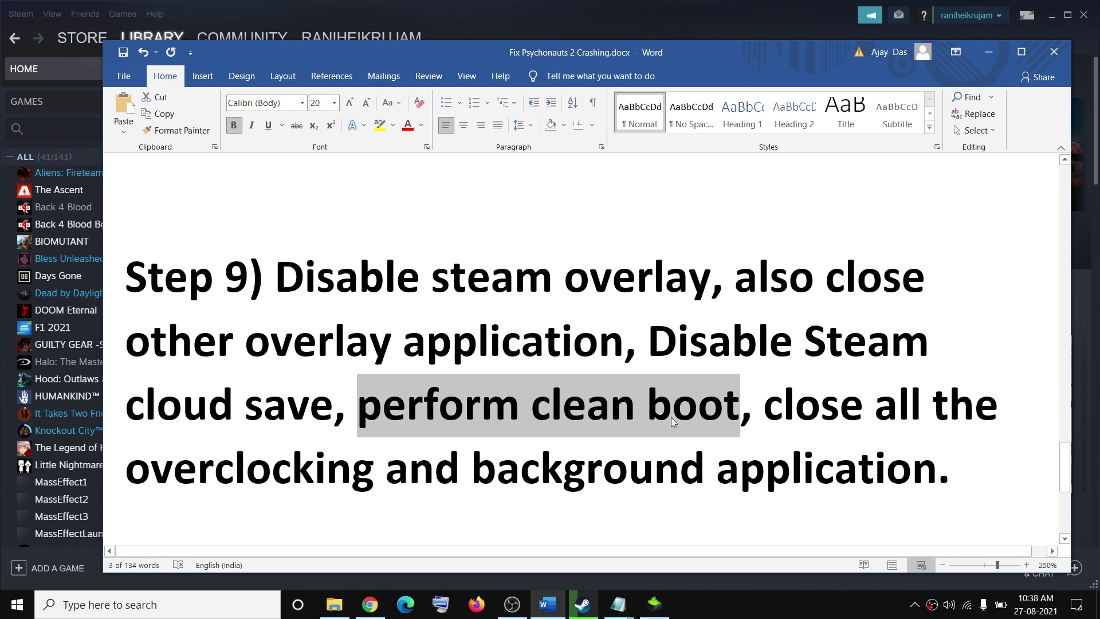
left_click_drag(766, 407, 382, 466)
left_click_drag(461, 459, 951, 470)
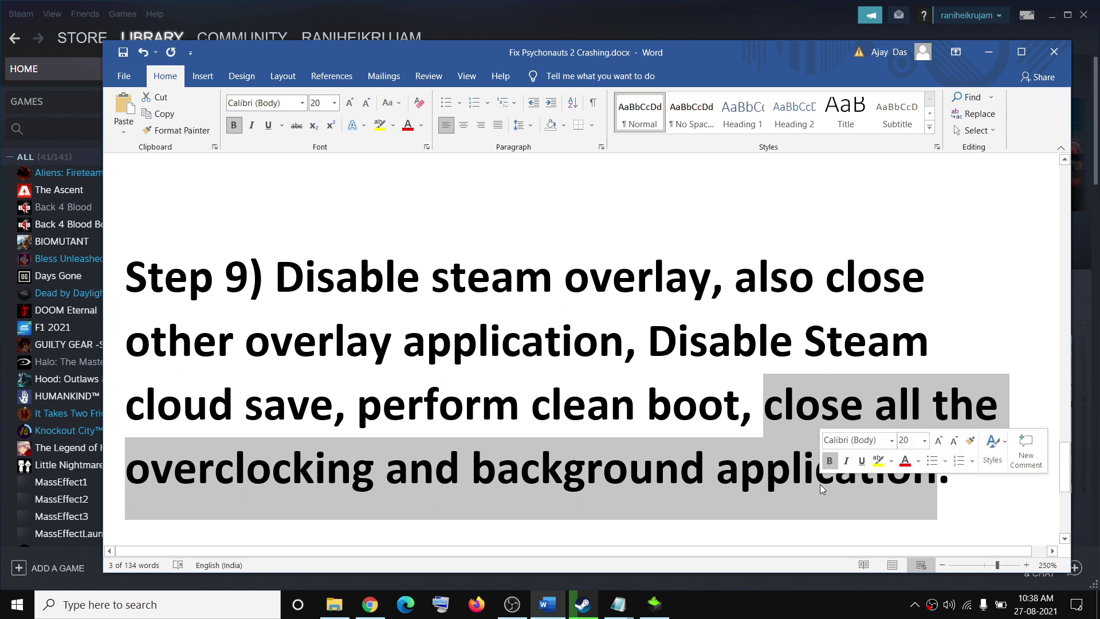
left_click(241, 613)
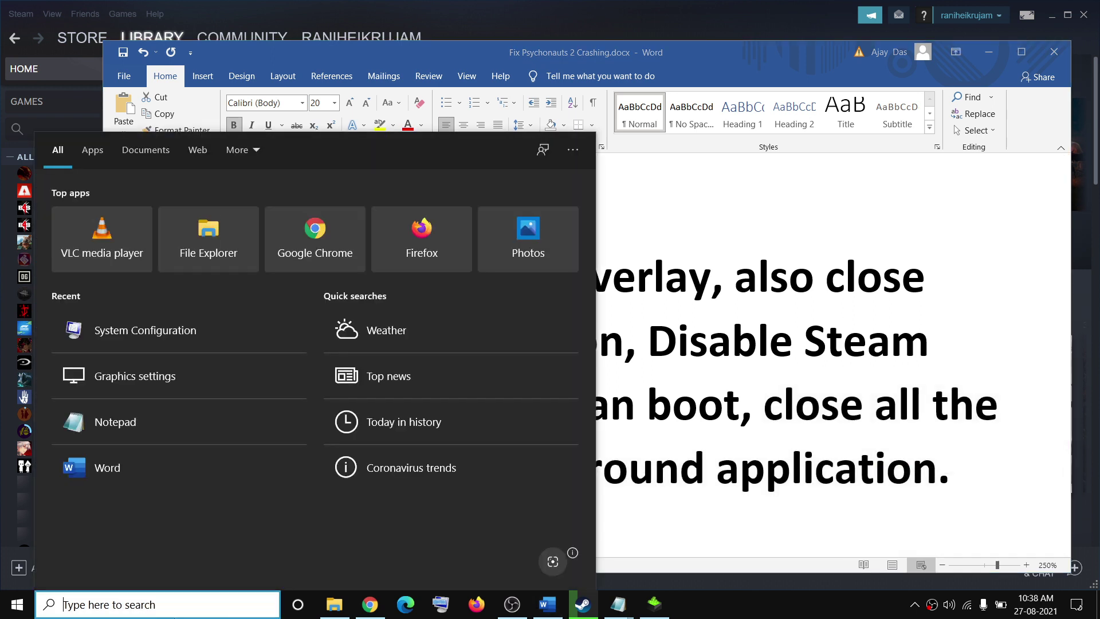
type("m")
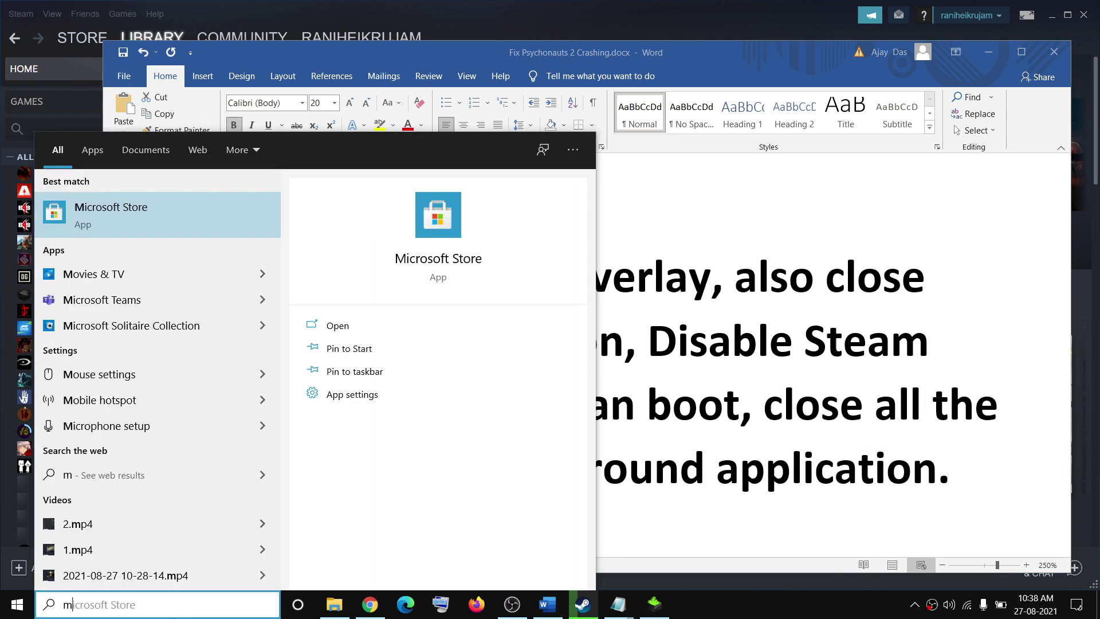
type("si")
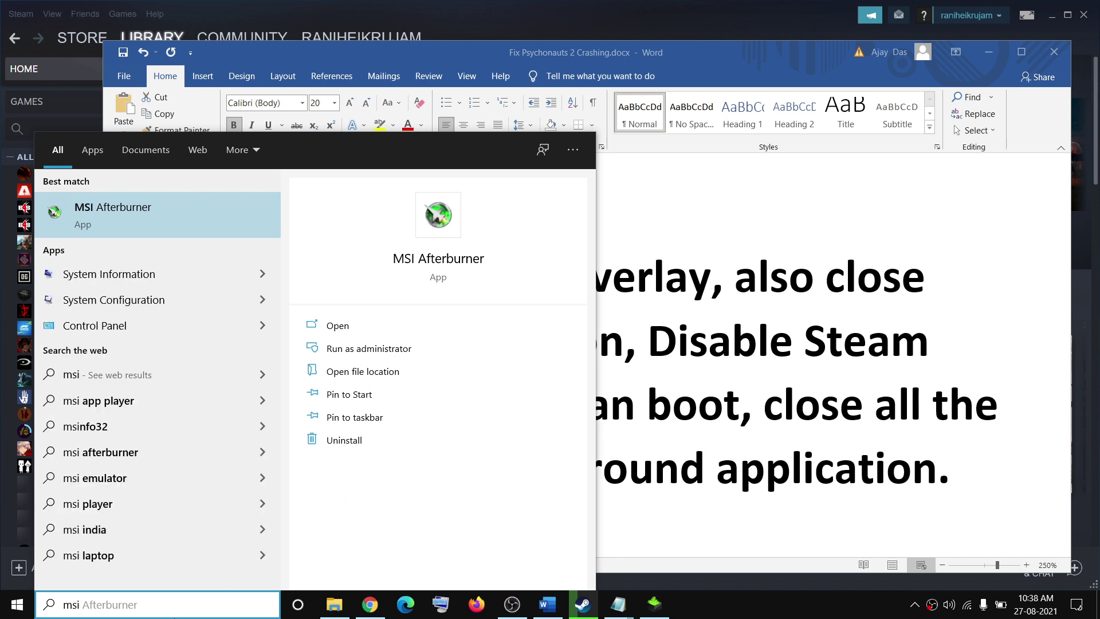
key("BackSpace")
key("BackSpace")
key("BackSpace")
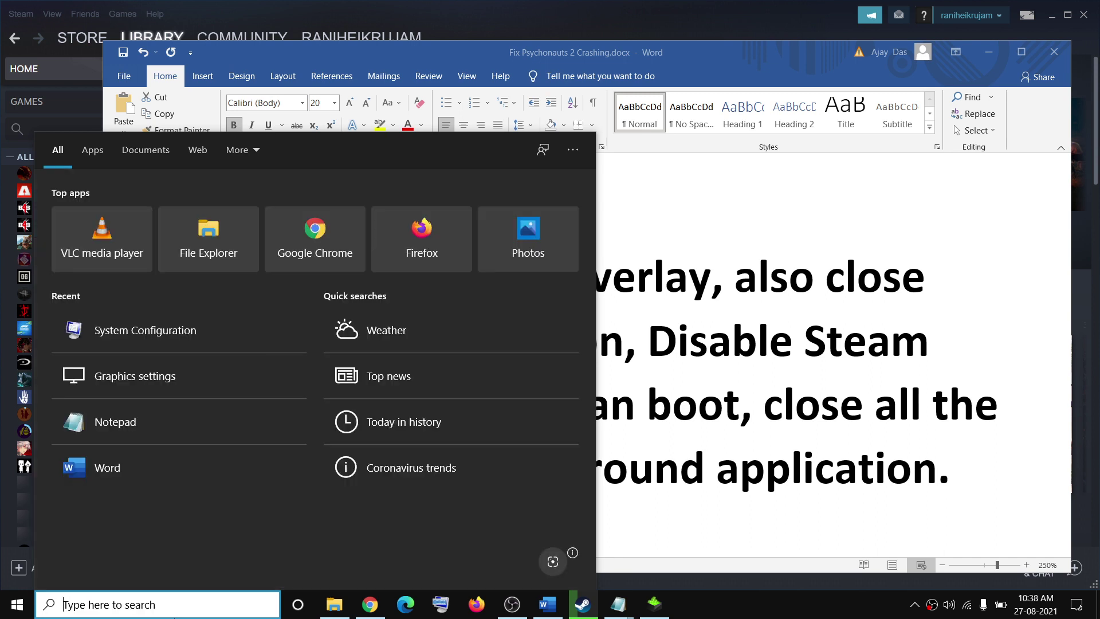
type("riva")
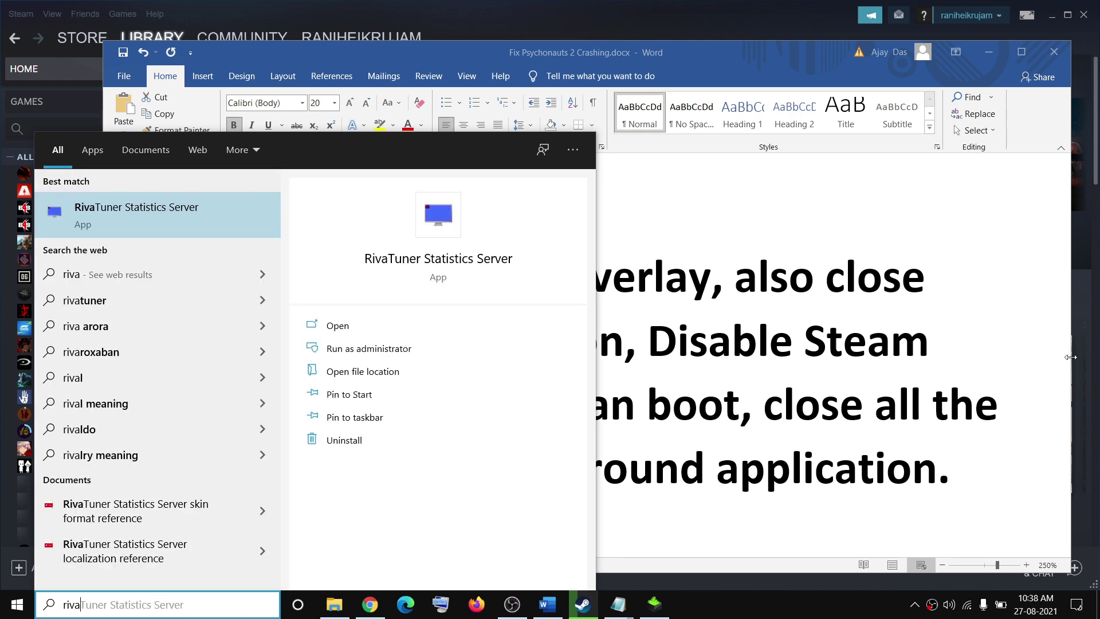
key("Escape")
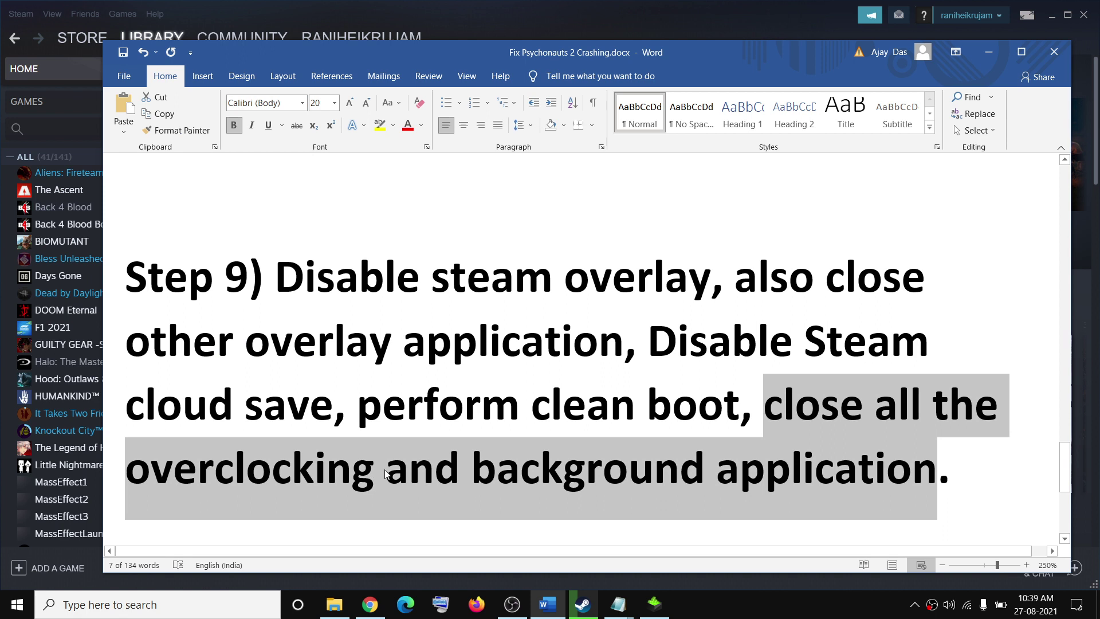
left_click(599, 475)
left_click_drag(472, 467, 977, 452)
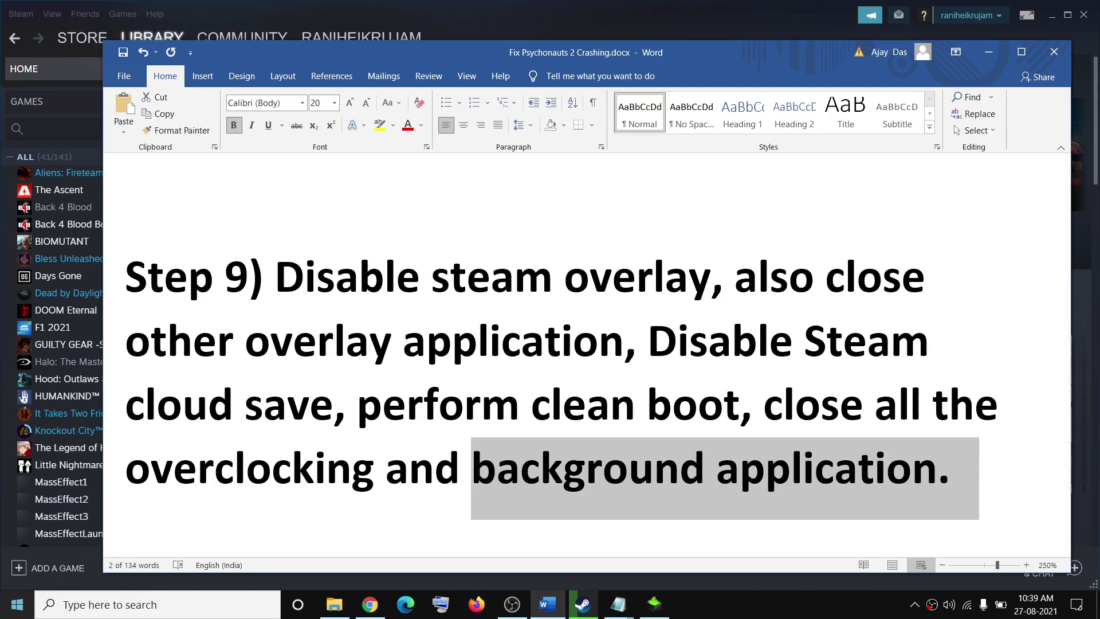
left_click(16, 604)
Step: Search 'back' in Settings to view the Background apps page, then close Settings
left_click(13, 544)
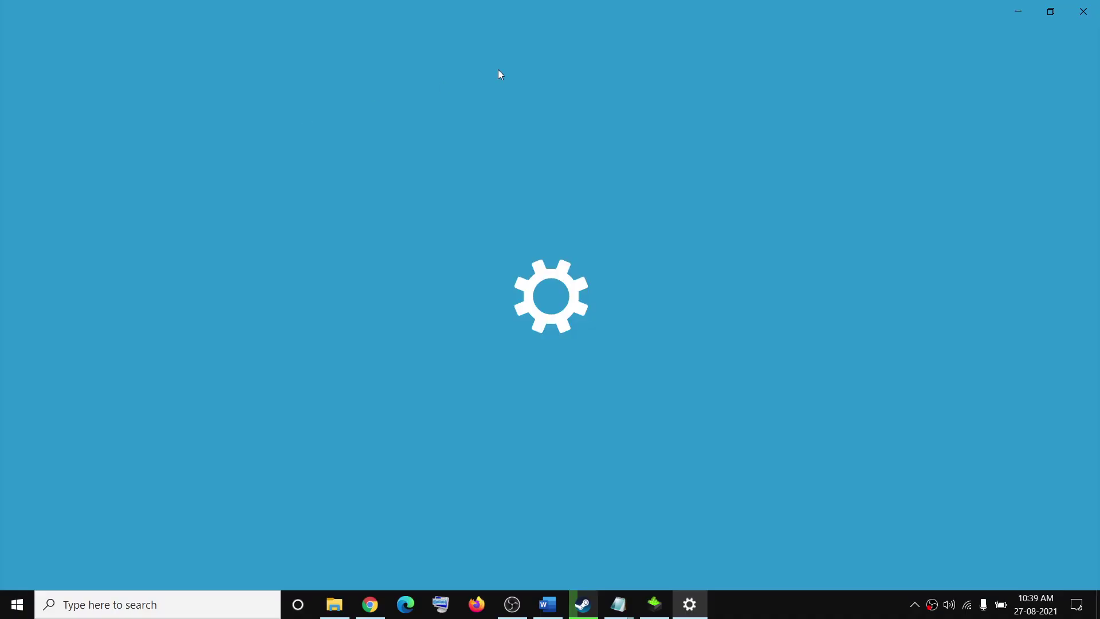
type("back")
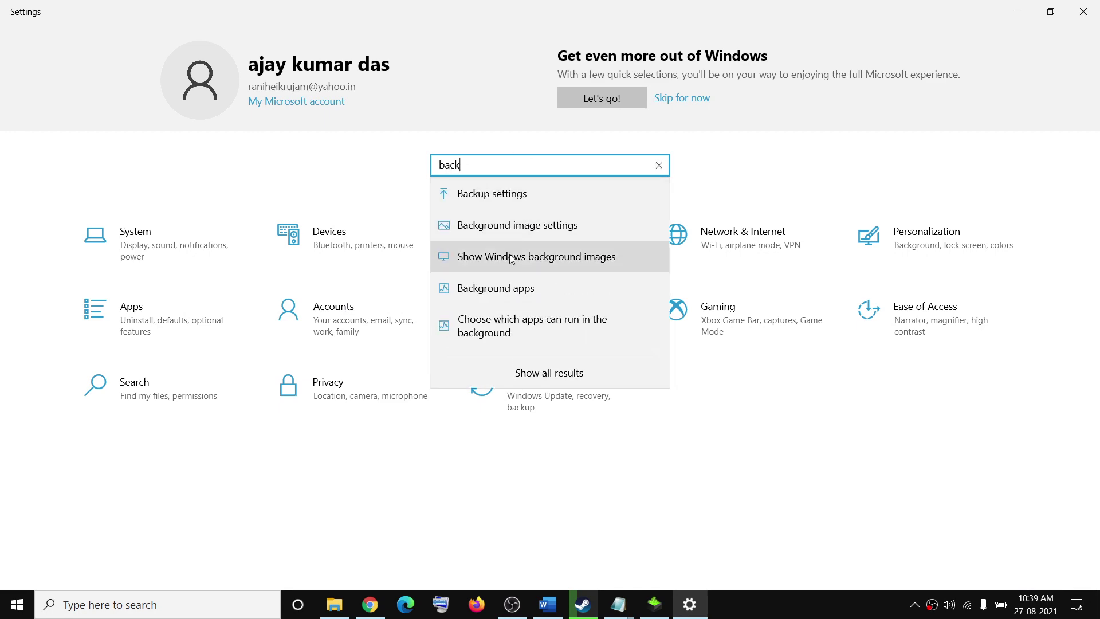
left_click(533, 295)
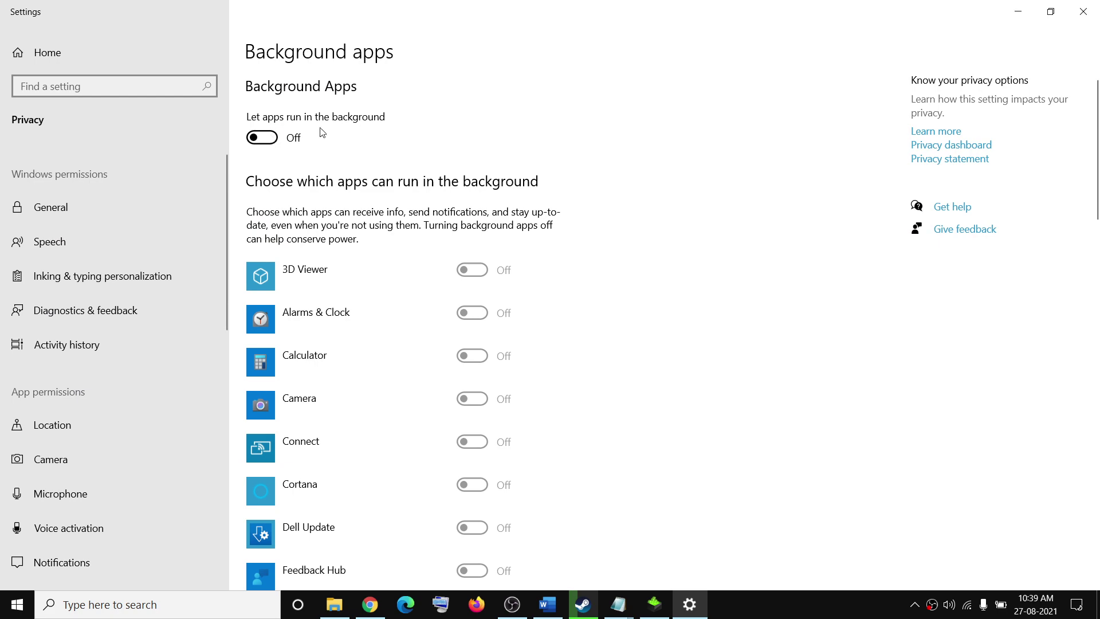
left_click(1083, 11)
scroll(553, 391, "down", 5)
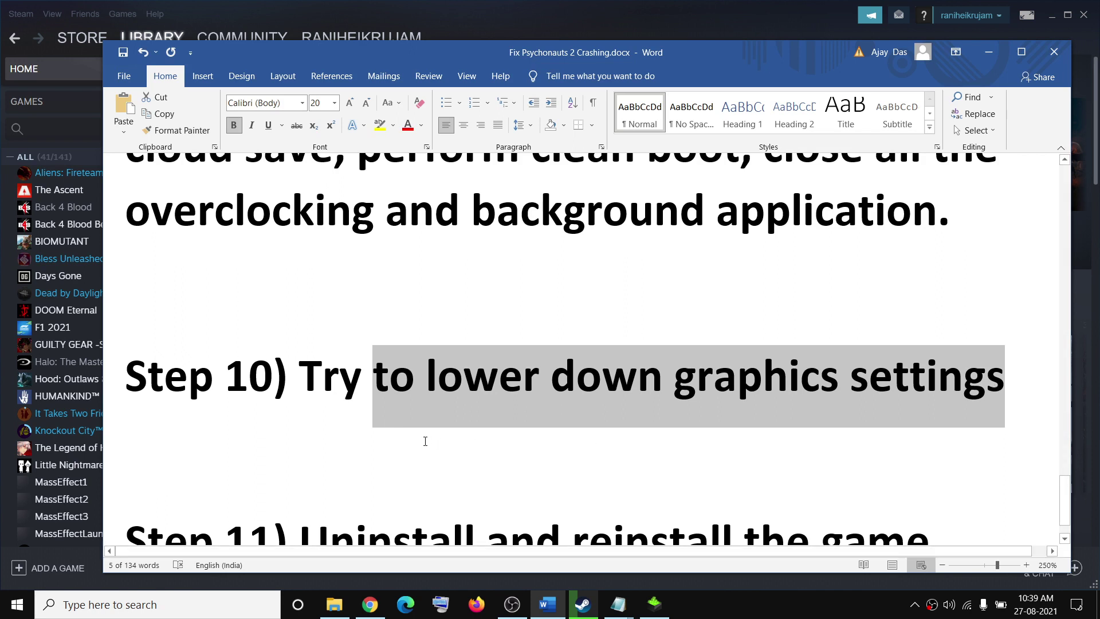
Step: Highlight the reinstall step, then view Aliens: Fireteam Elite's Manage > Uninstall option without uninstalling
scroll(424, 440, "down", 1)
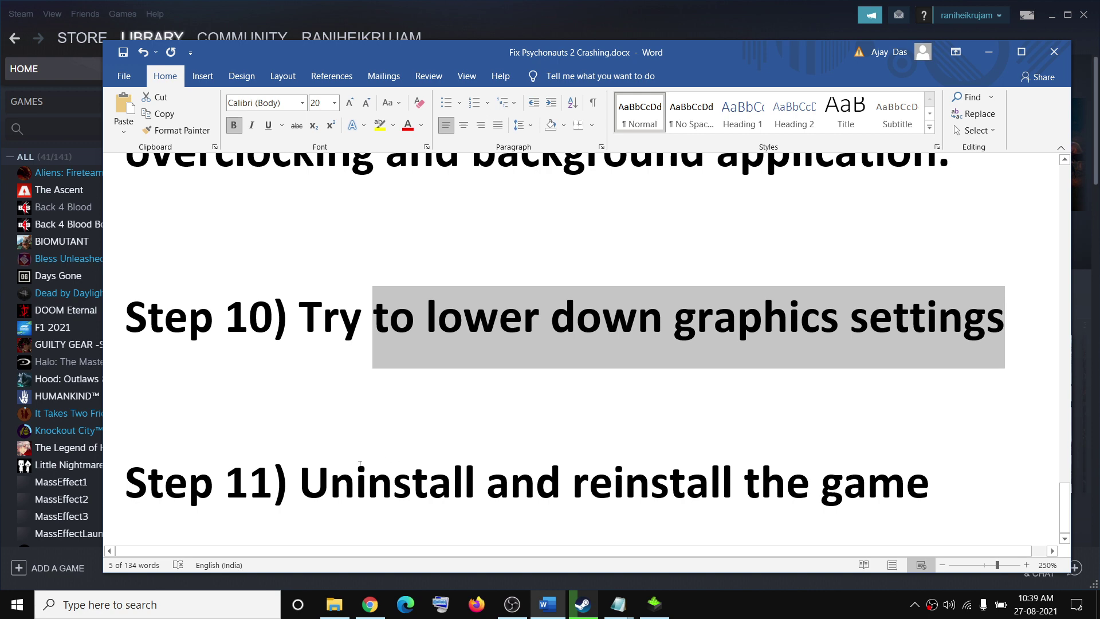
left_click_drag(300, 484, 957, 484)
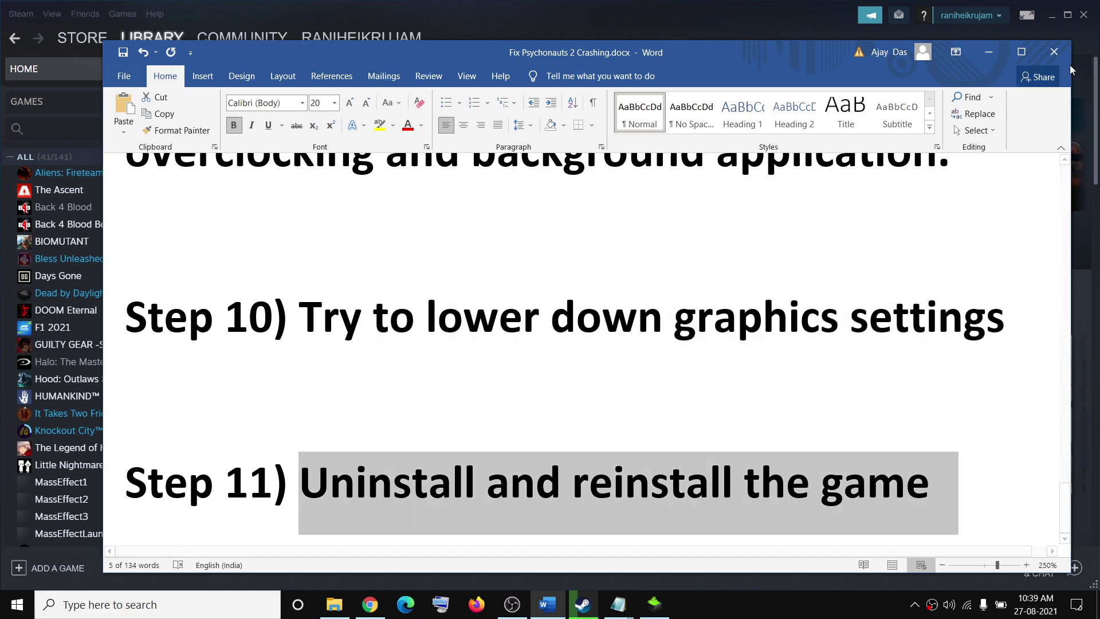
left_click(988, 51)
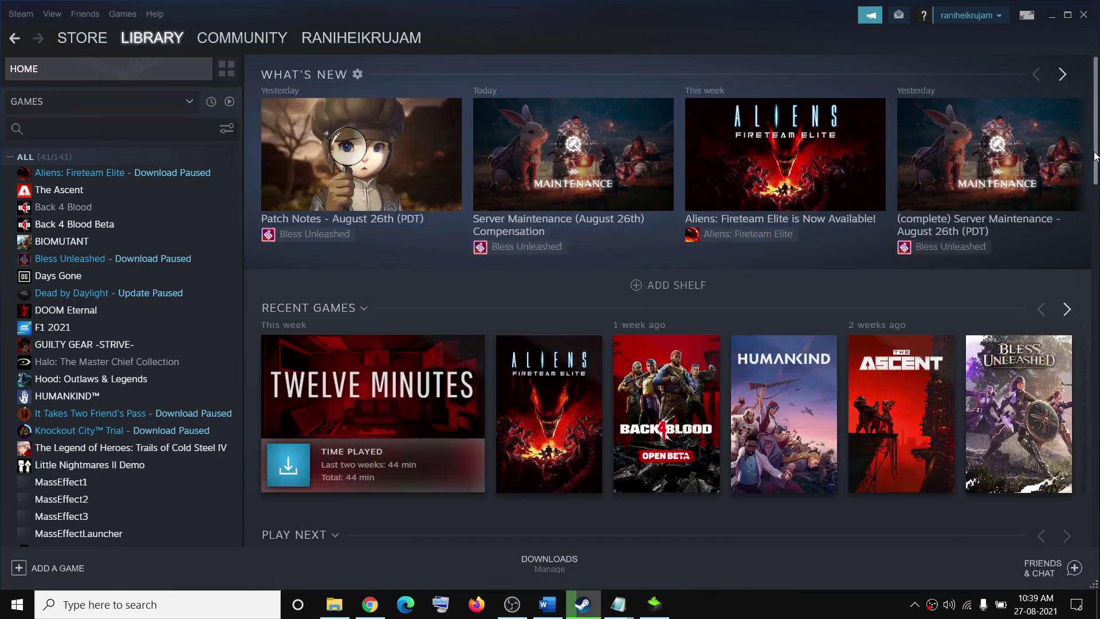
right_click(164, 173)
mouse_move(209, 239)
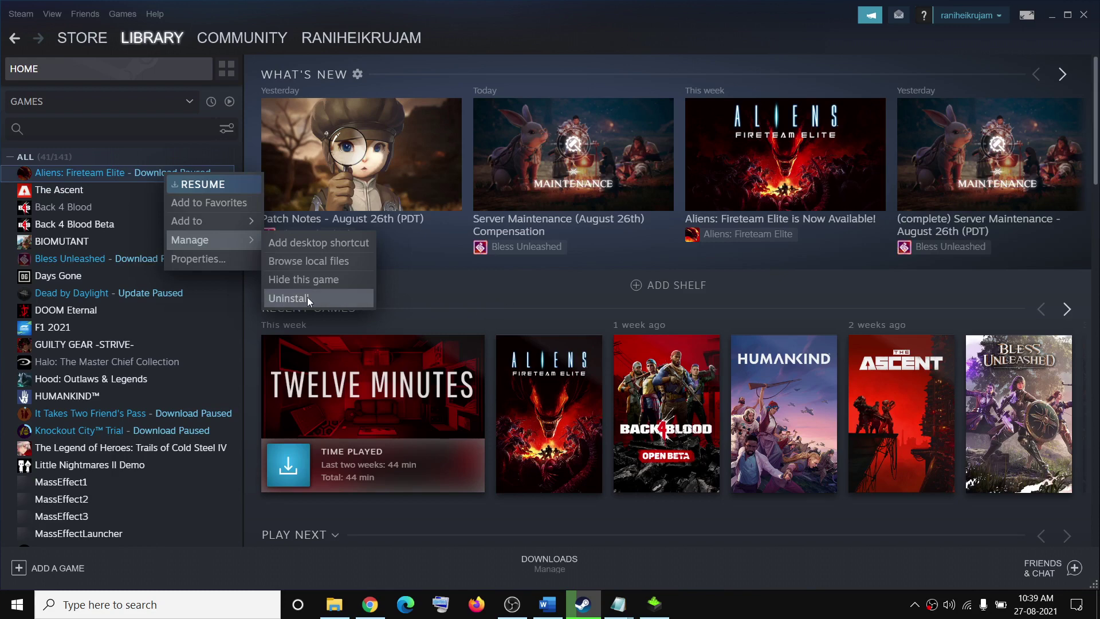
left_click(496, 291)
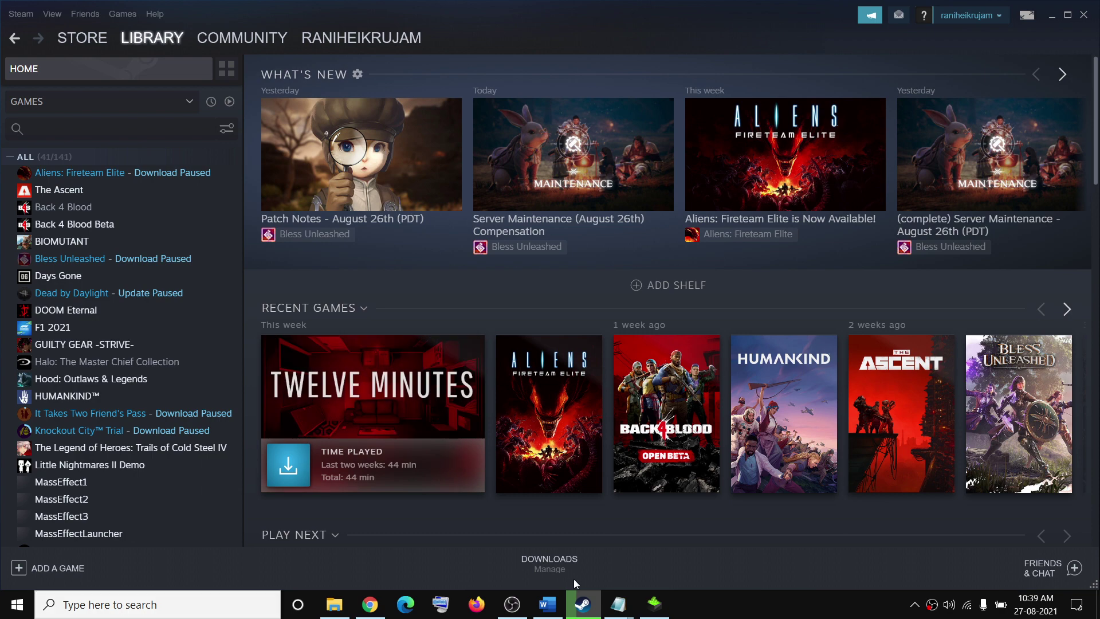
Step: Restore the Word guide and scroll back up to its title
left_click(547, 605)
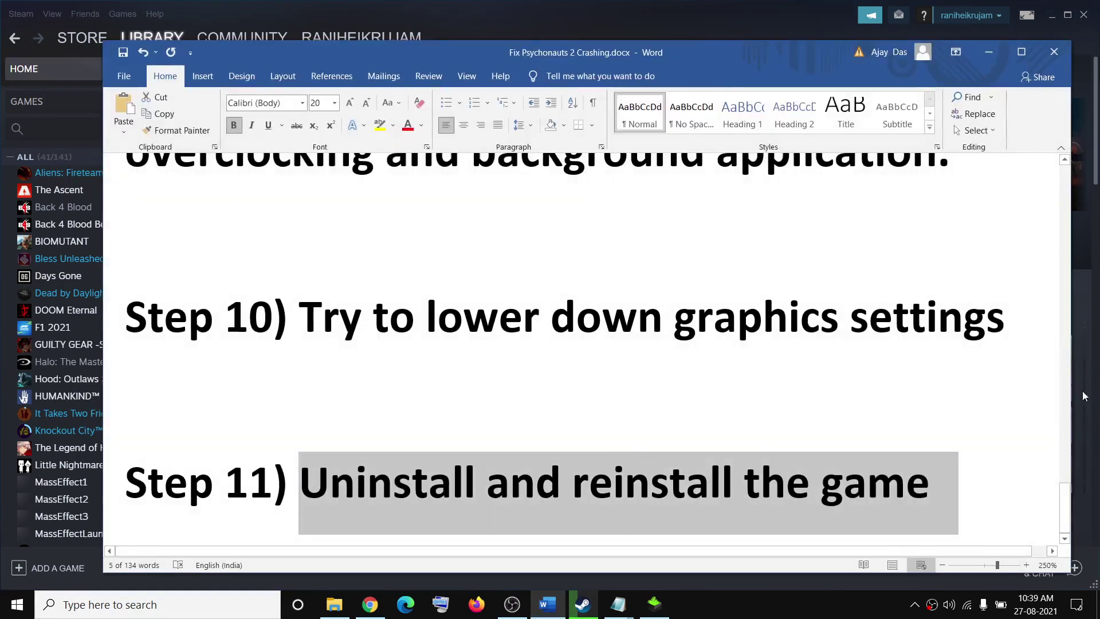
scroll(490, 267, "up", 20)
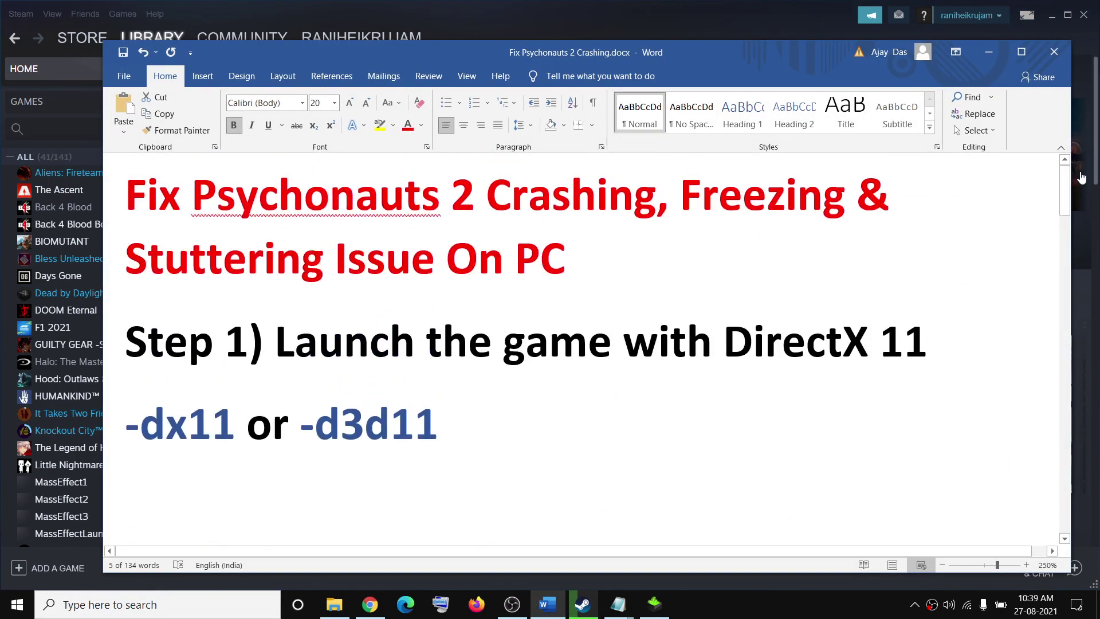
left_click(780, 614)
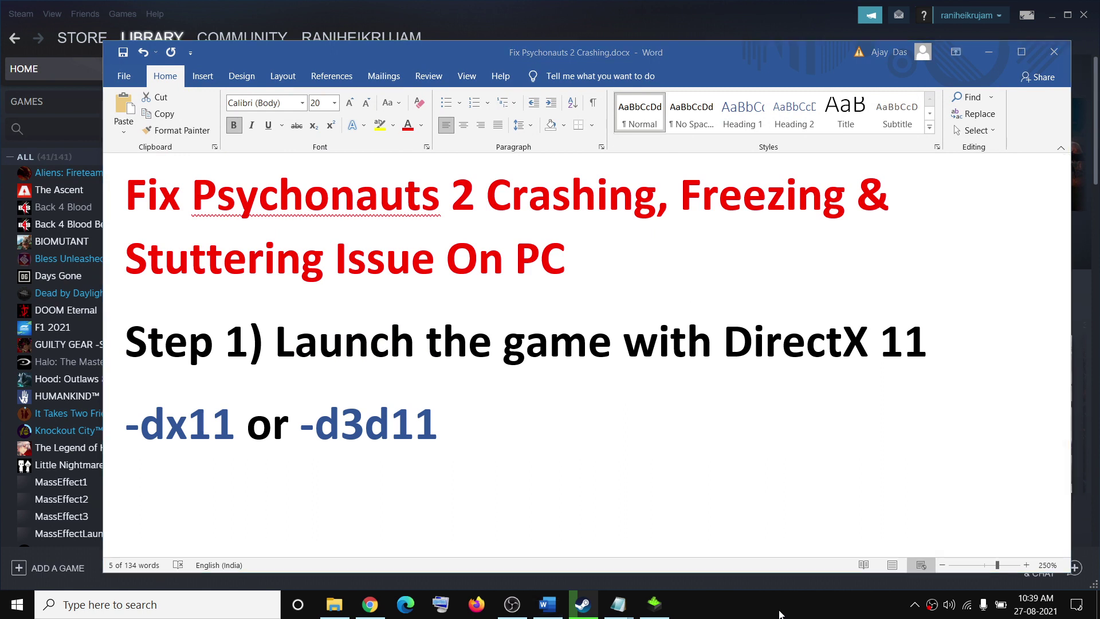